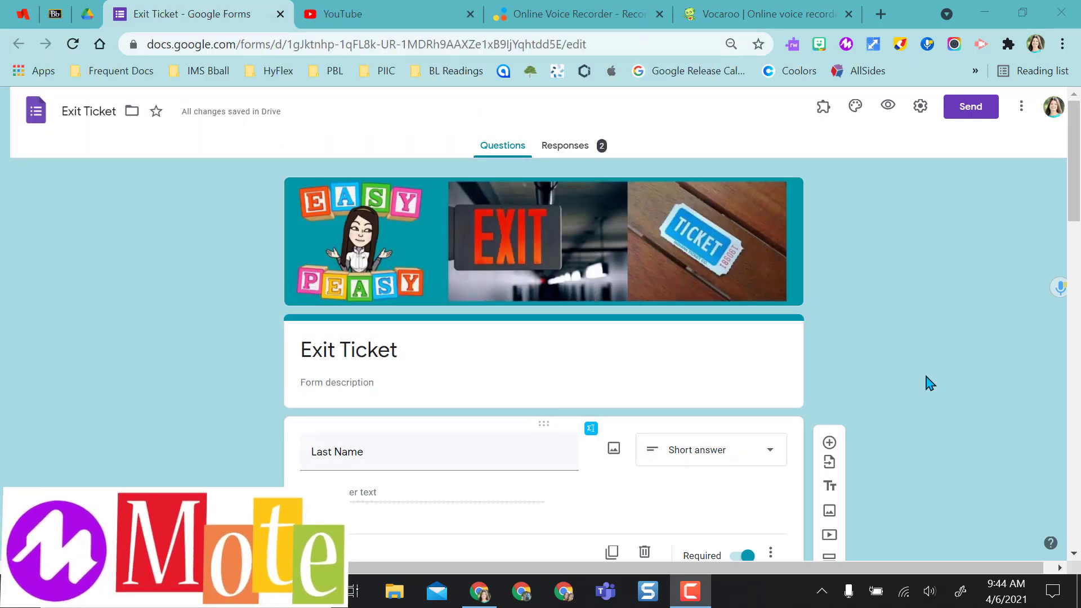
# Step: Record a new six-second voice note with the Mote toolbar extension
pyautogui.click(847, 44)
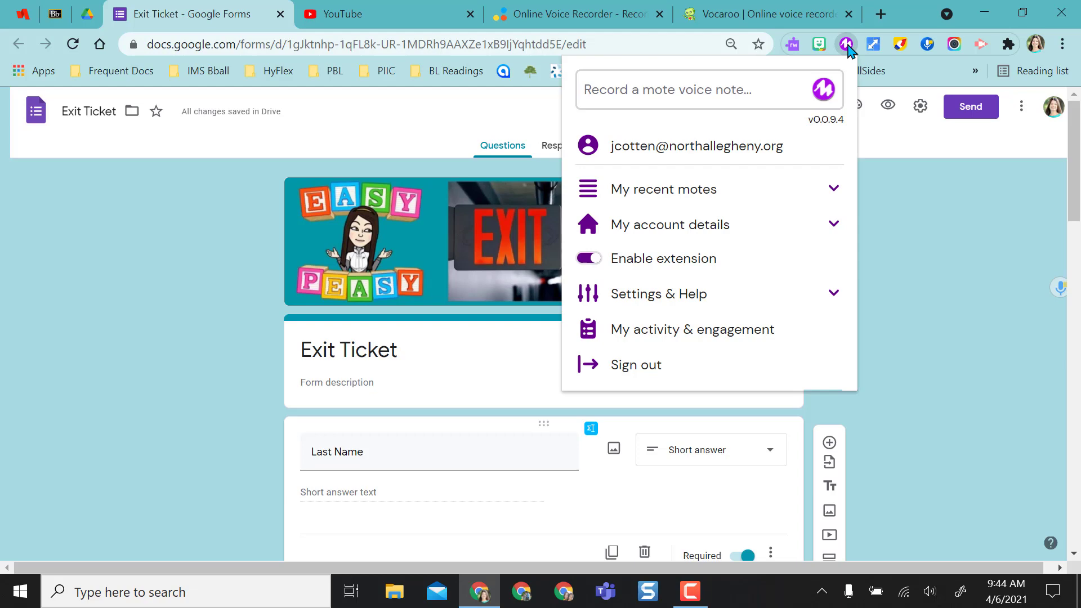
pyautogui.click(847, 46)
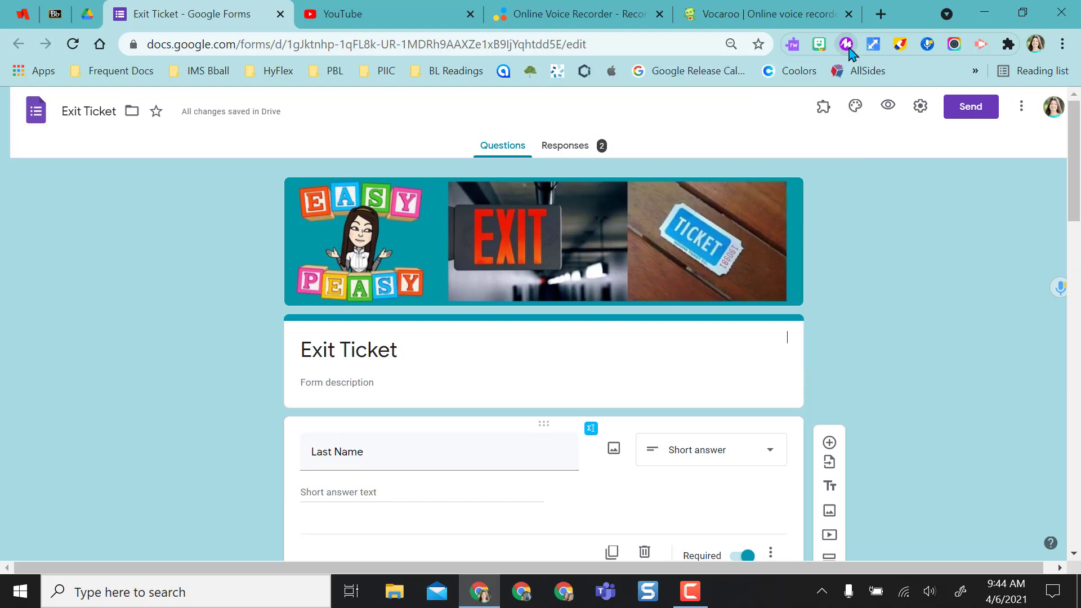
pyautogui.click(848, 47)
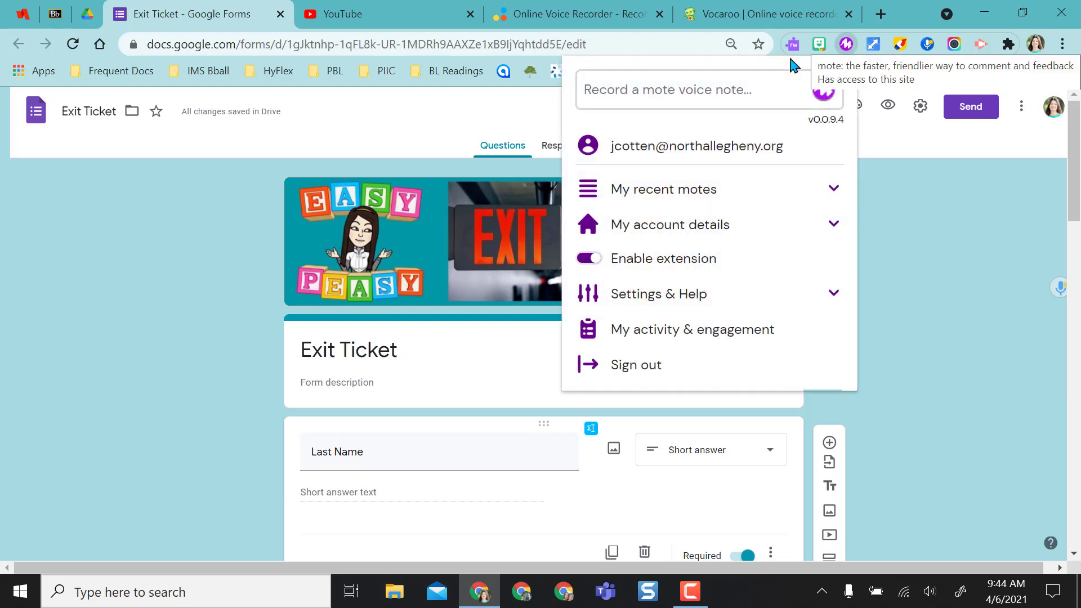
pyautogui.click(717, 95)
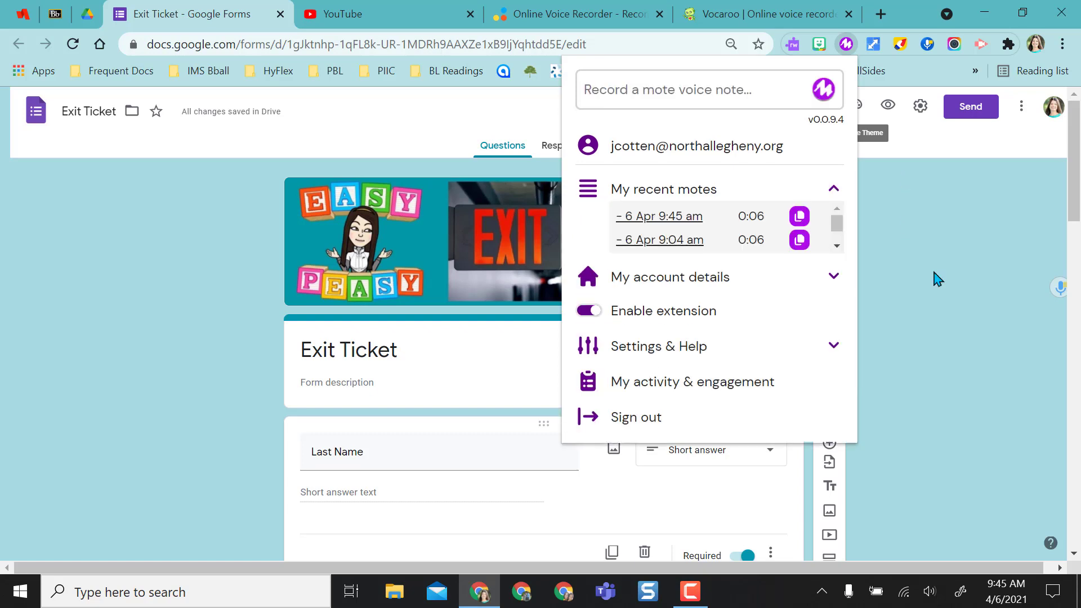
# Step: Copy the new Mote voice-note link and paste it after the learned-concept question text
pyautogui.click(800, 219)
pyautogui.click(923, 298)
pyautogui.scroll(-7, 905, 297)
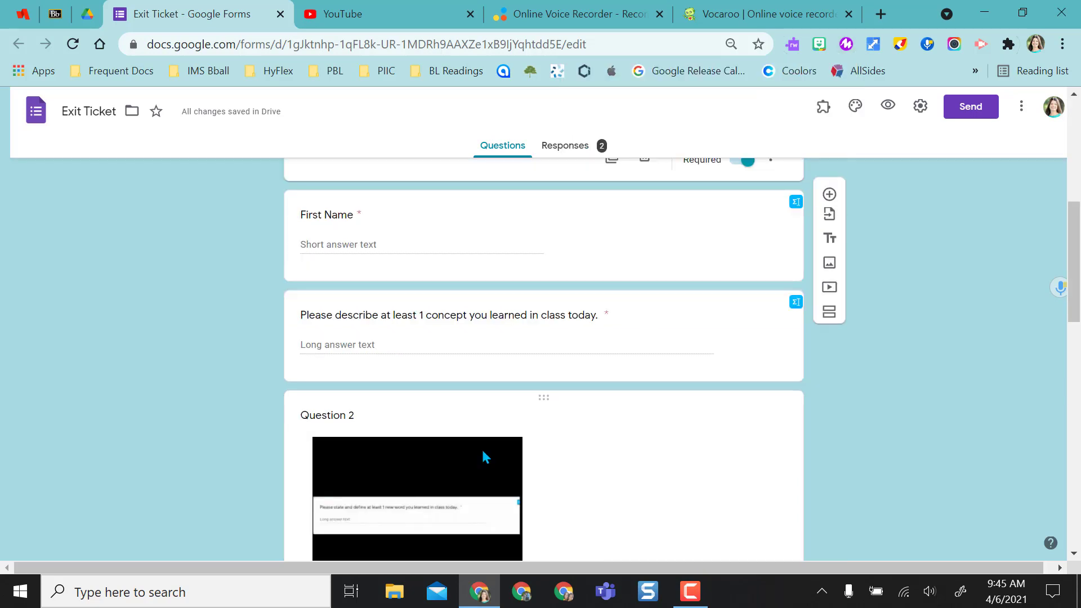
pyautogui.click(582, 337)
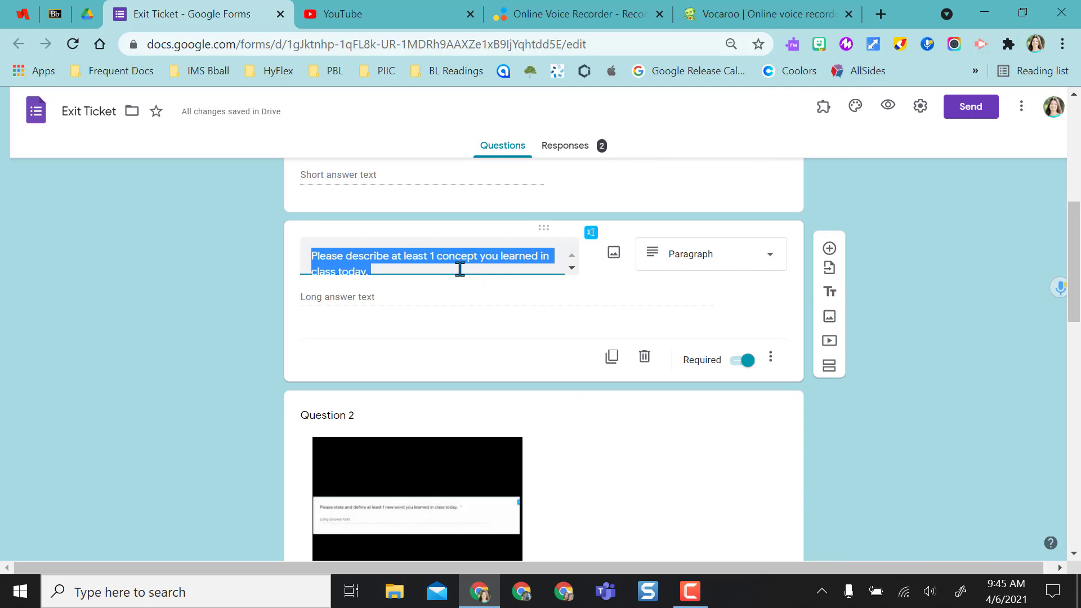
pyautogui.click(460, 269)
pyautogui.hotkey('ctrl', 'v')
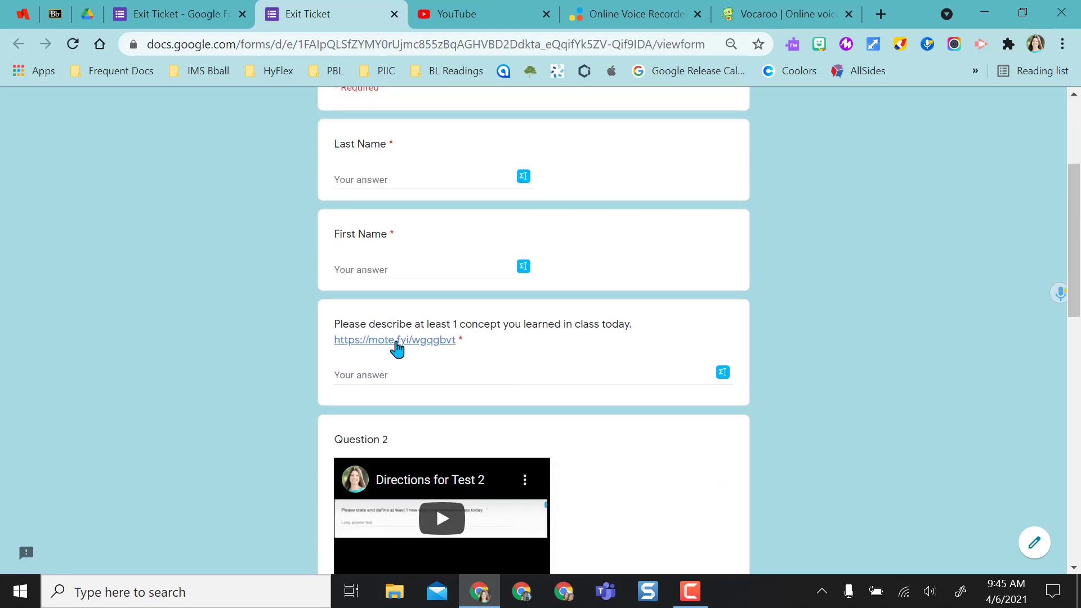
pyautogui.click(397, 342)
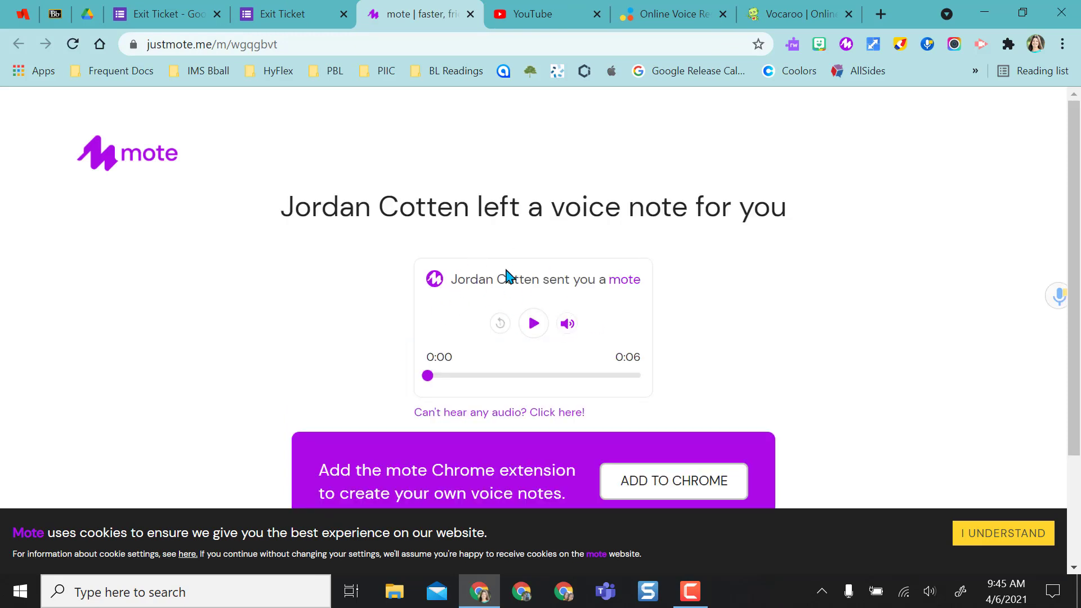
pyautogui.click(534, 324)
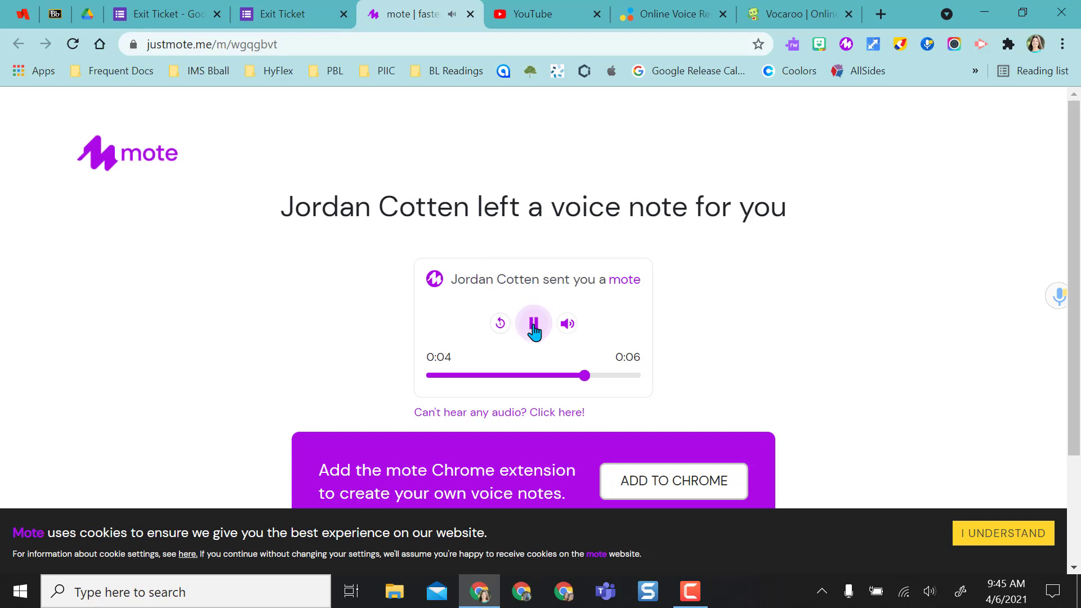
pyautogui.hotkey('ctrl', 'w')
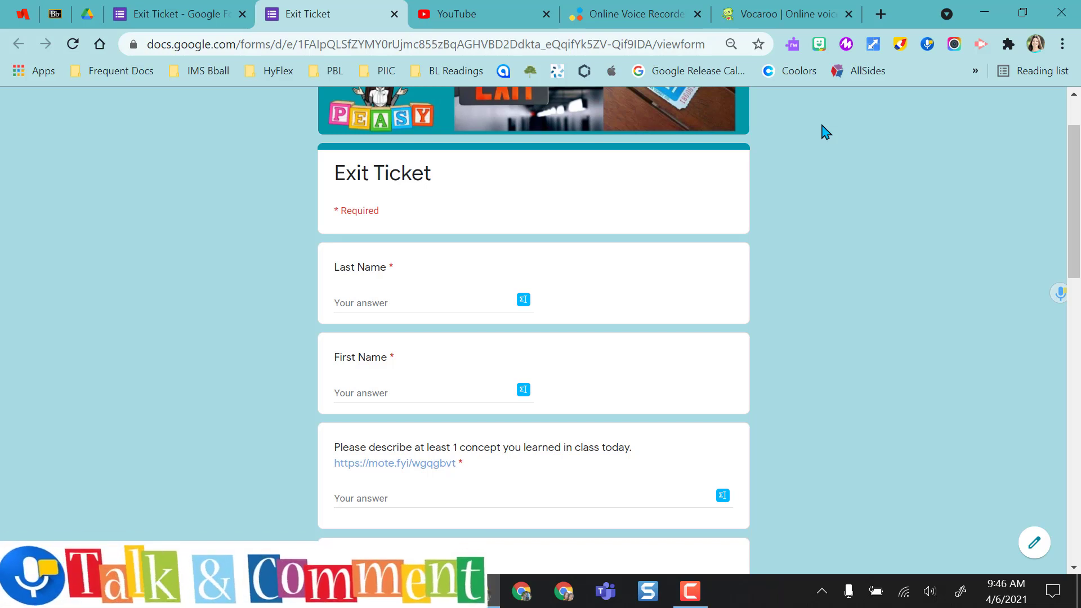
# Step: Record a short Talk&Comment voice note and save it so its link is copied
pyautogui.scroll(2, 824, 133)
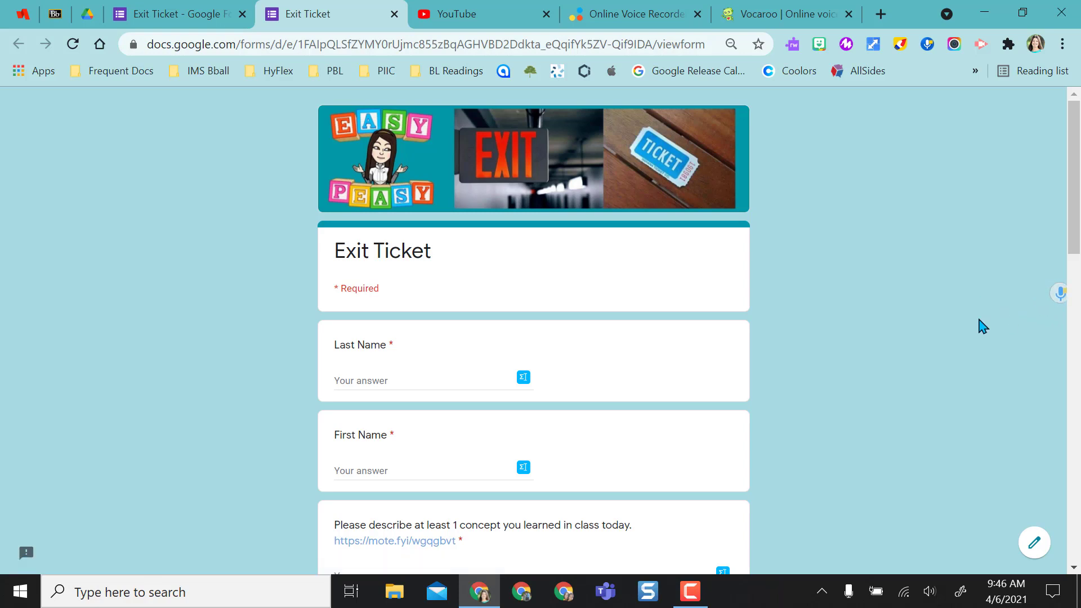
pyautogui.click(1050, 304)
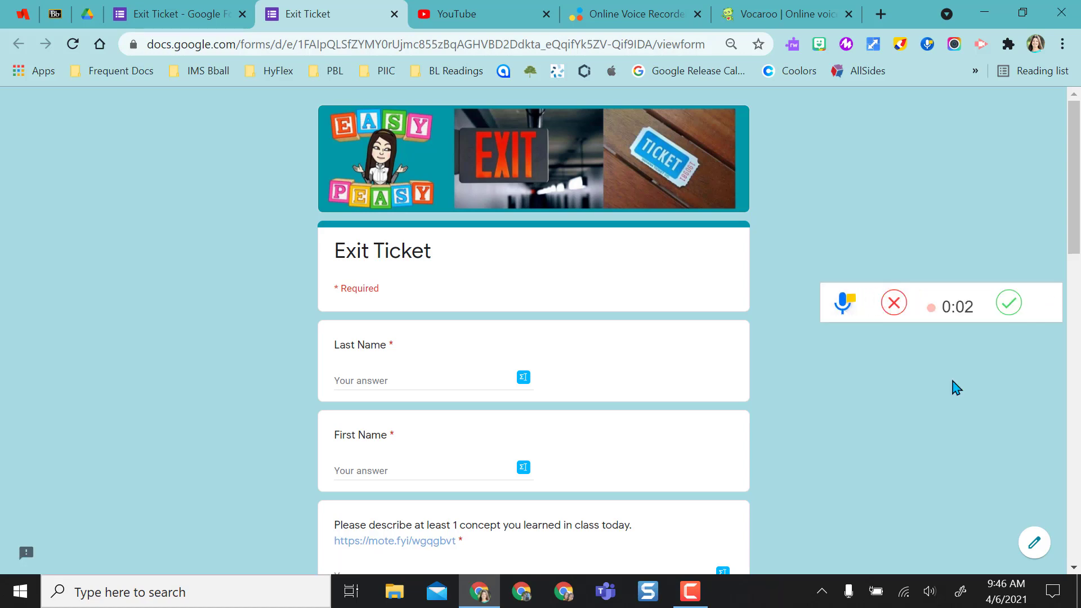
pyautogui.click(1009, 307)
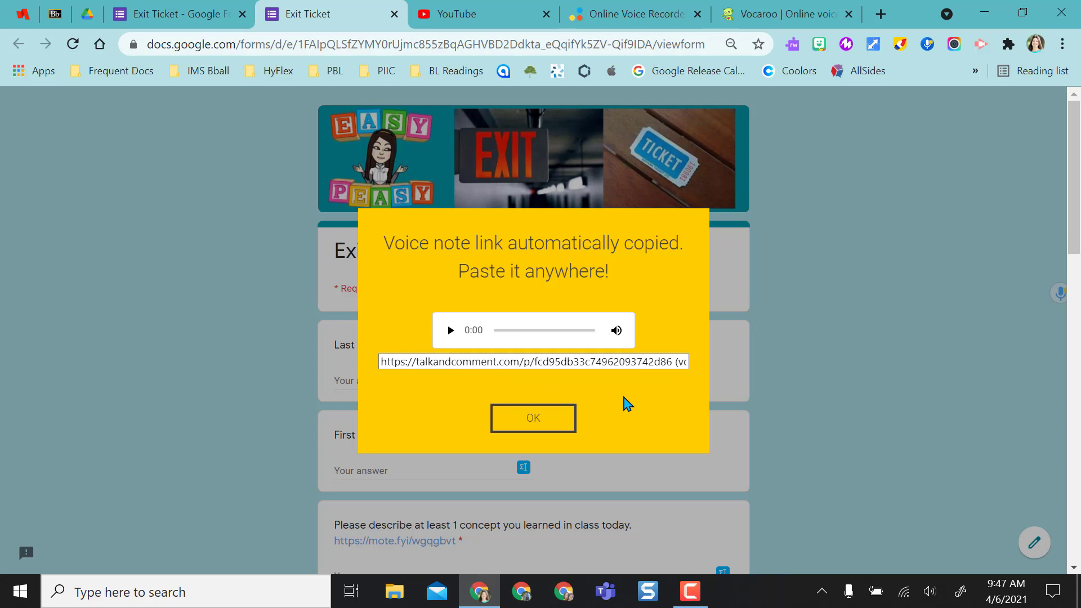
# Step: Replace the Mote link in the question title with the Talk&Comment voice-note link
pyautogui.click(532, 425)
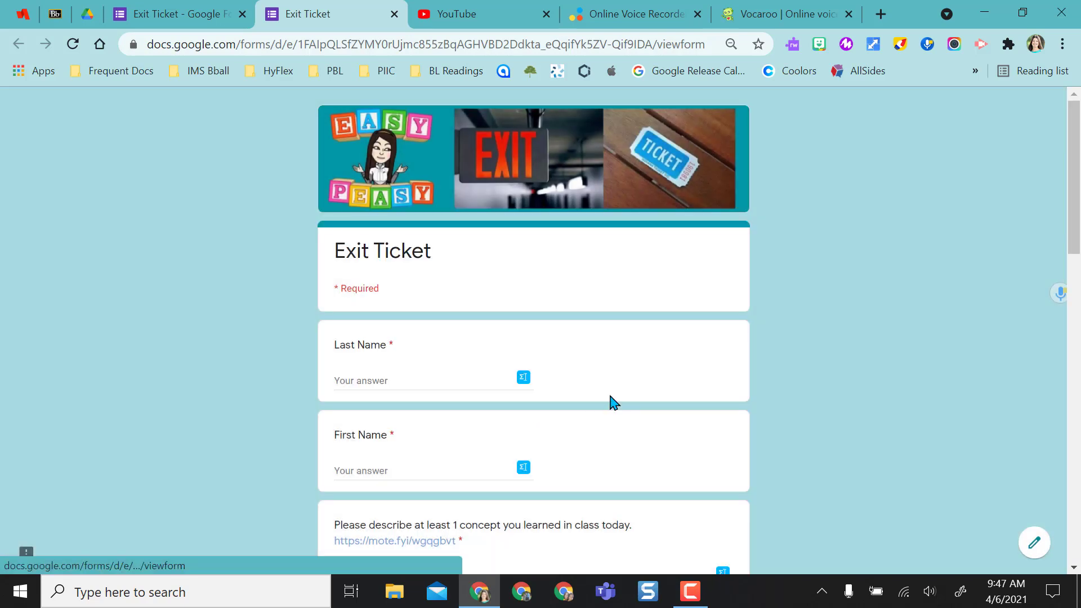
pyautogui.hotkey('ctrl', 'w')
pyautogui.moveTo(504, 273); pyautogui.dragTo(370, 271)
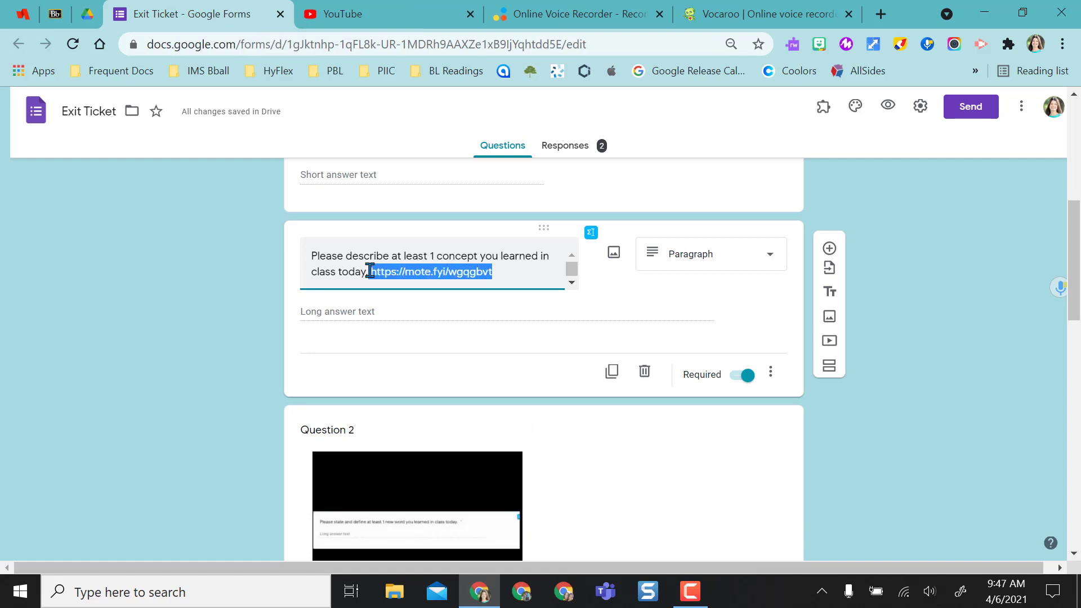
pyautogui.press('BackSpace')
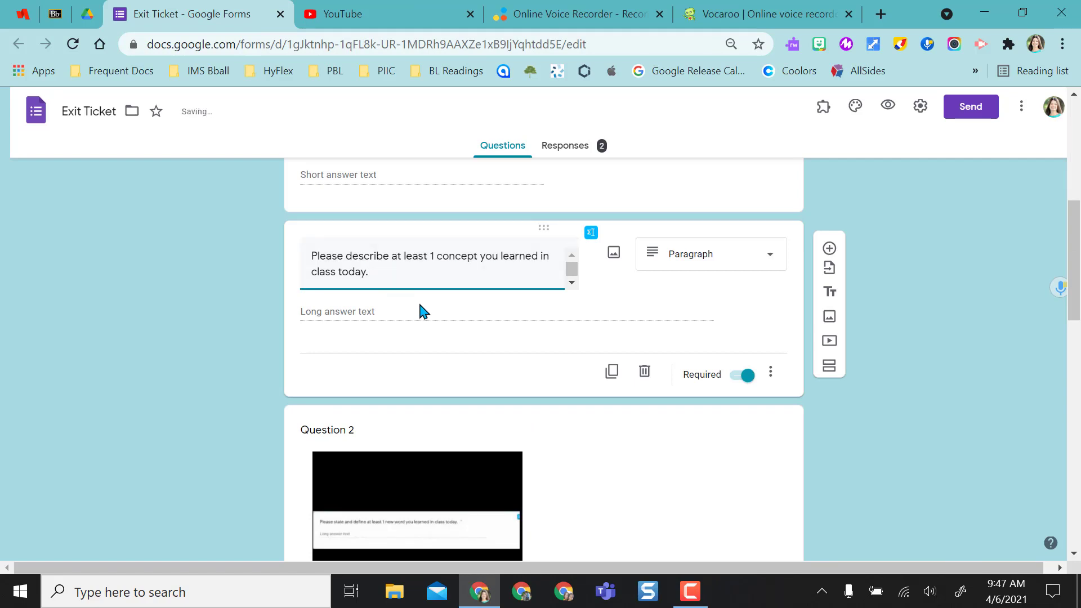
pyautogui.hotkey('ctrl', 'v')
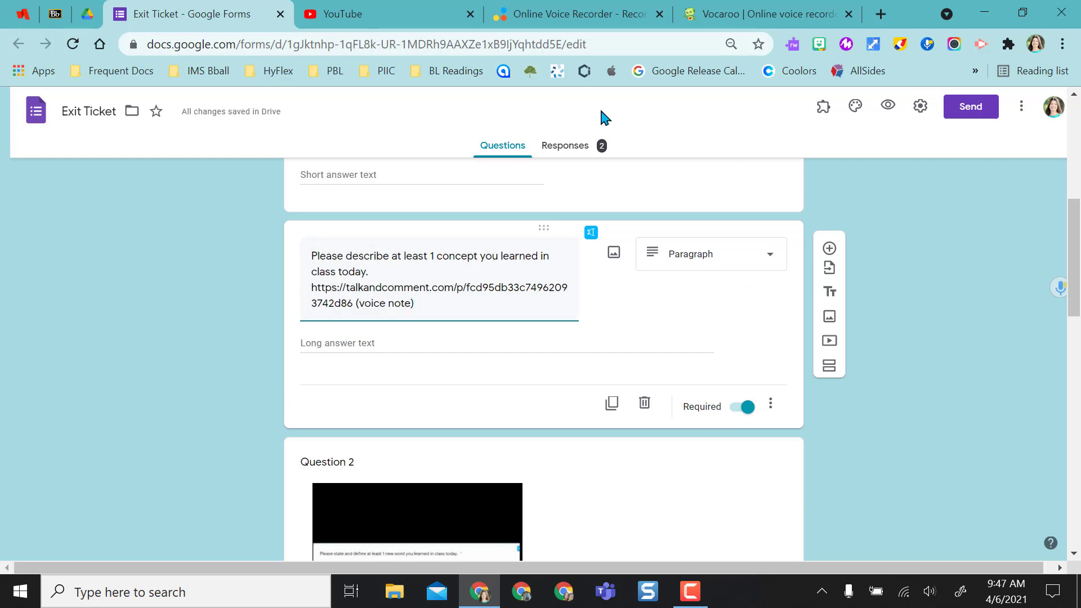
# Step: Preview the form and test-play the voice note in the concept question
pyautogui.click(890, 109)
pyautogui.scroll(-5, 918, 338)
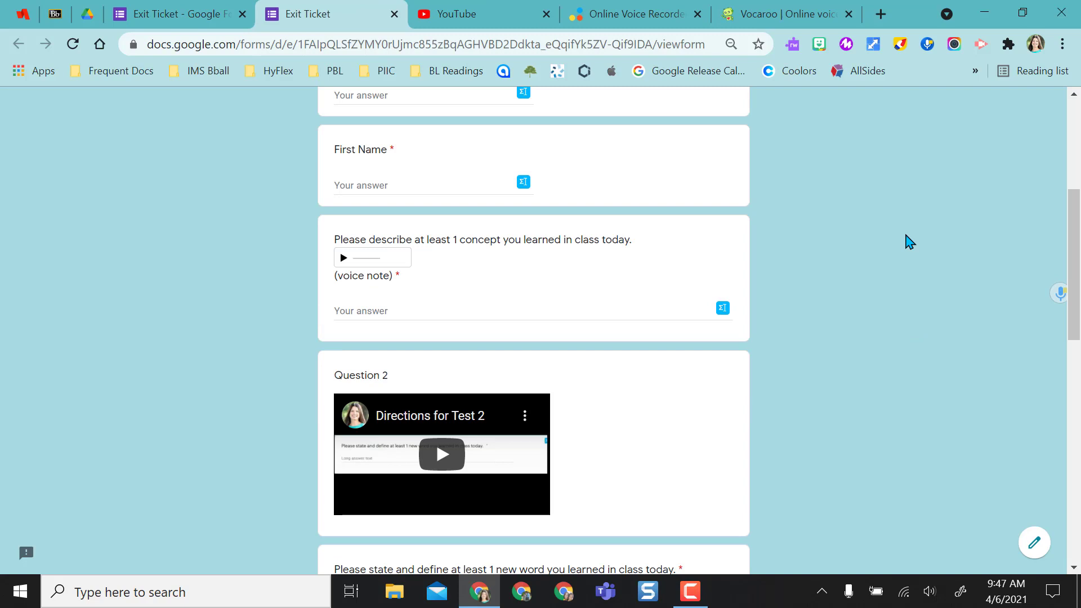
pyautogui.click(344, 260)
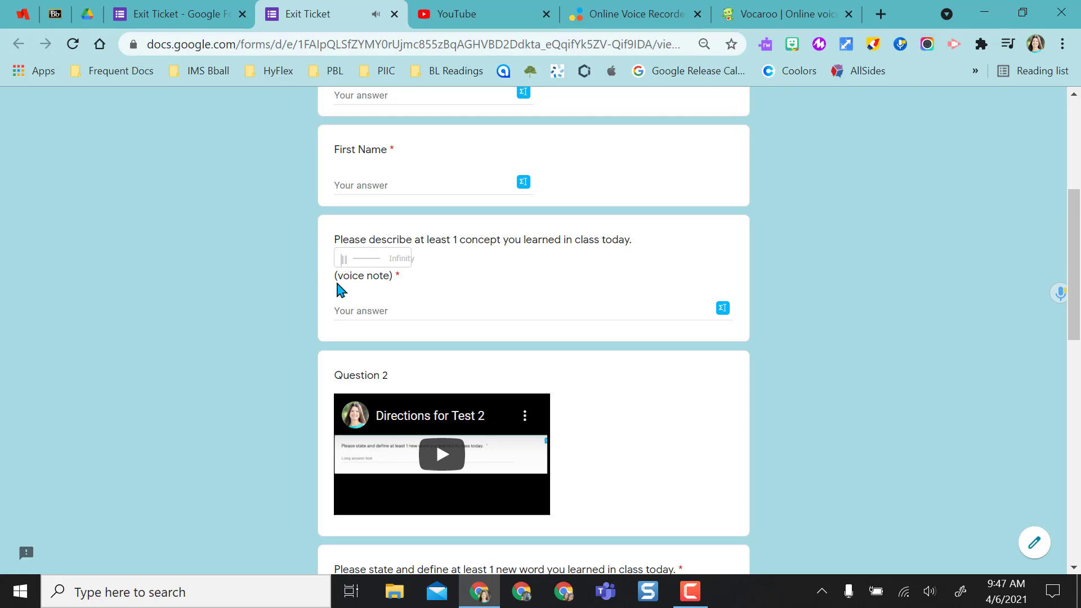
pyautogui.click(344, 260)
# Step: Play the Talk&Comment voice-note link from the form in the incognito window
pyautogui.hotkey('alt', 'Tab')
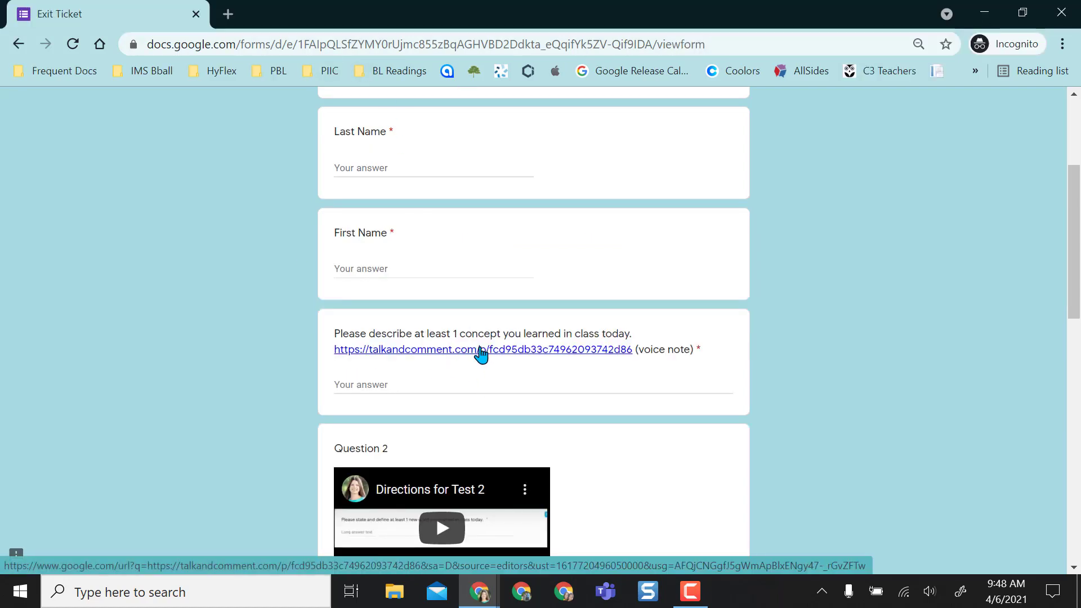
pyautogui.click(478, 349)
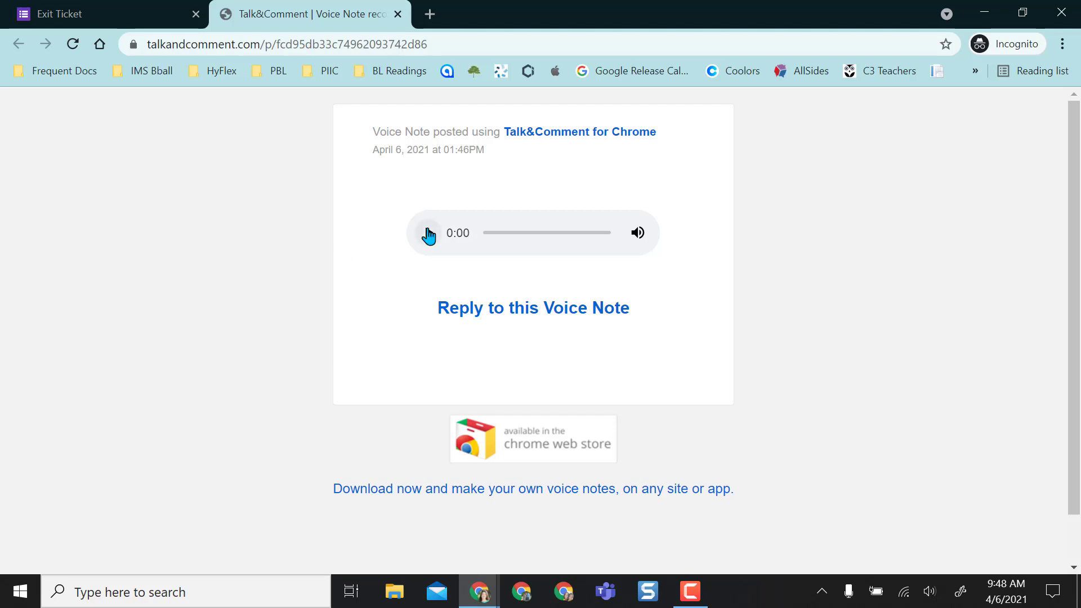
pyautogui.click(428, 234)
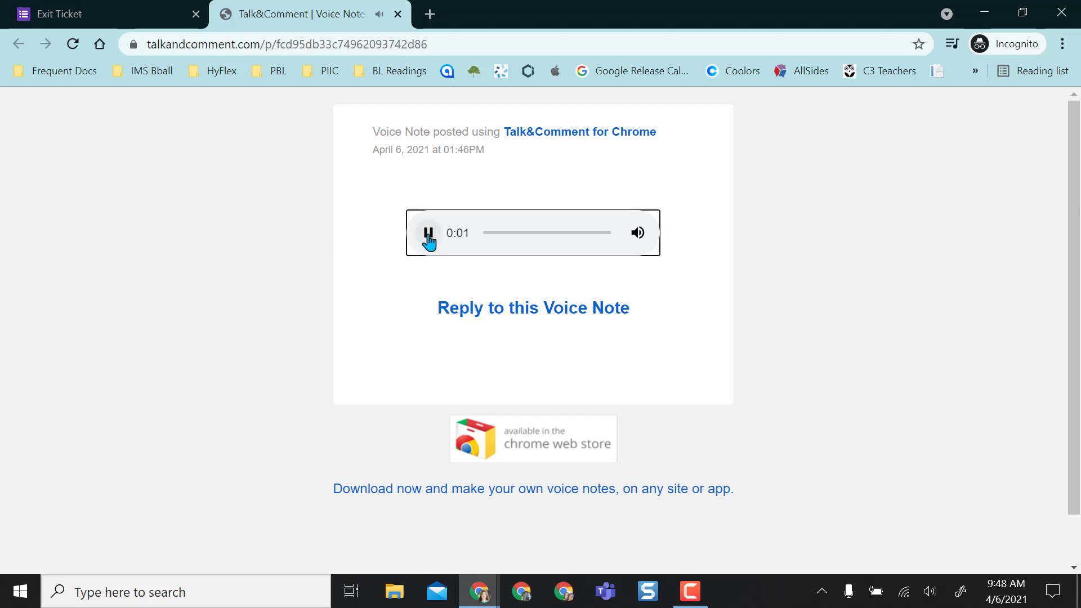
# Step: Return to the main window and close the form preview tab
pyautogui.hotkey('alt', 'Tab')
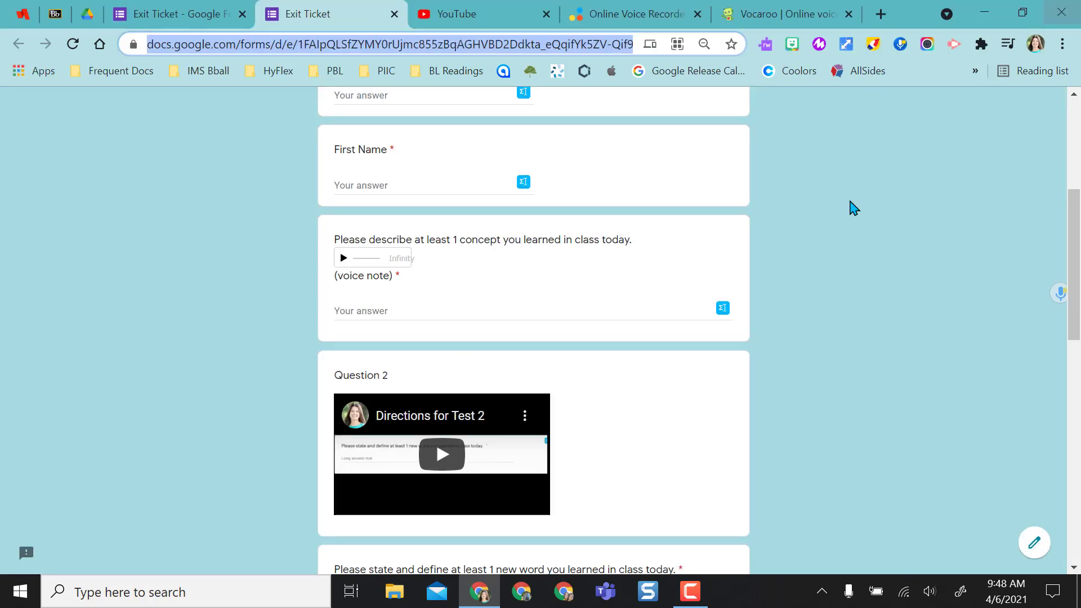
pyautogui.scroll(3, 850, 270)
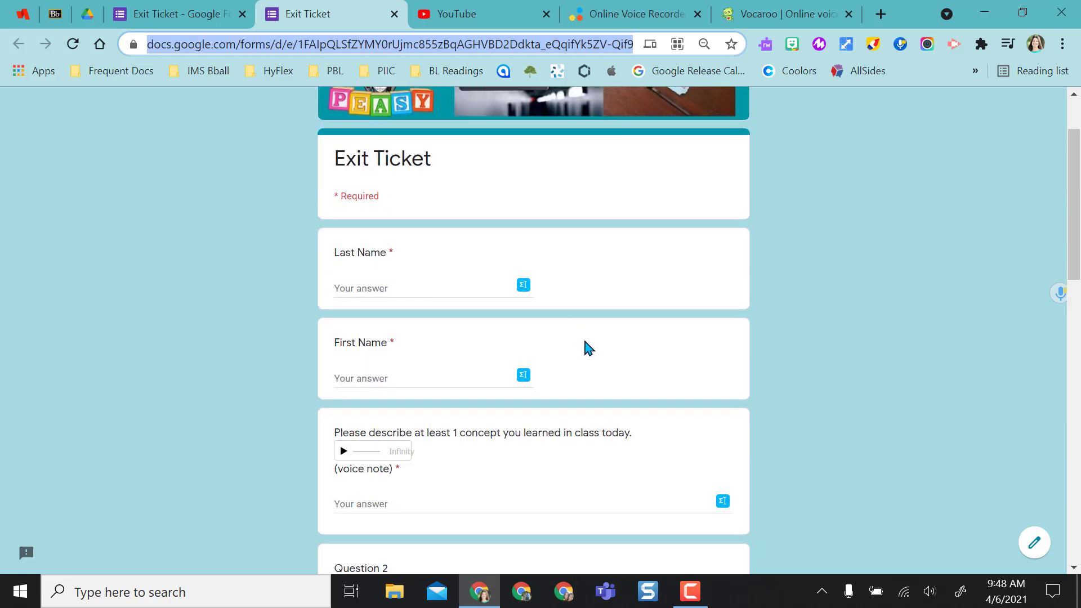
pyautogui.scroll(-2, 591, 355)
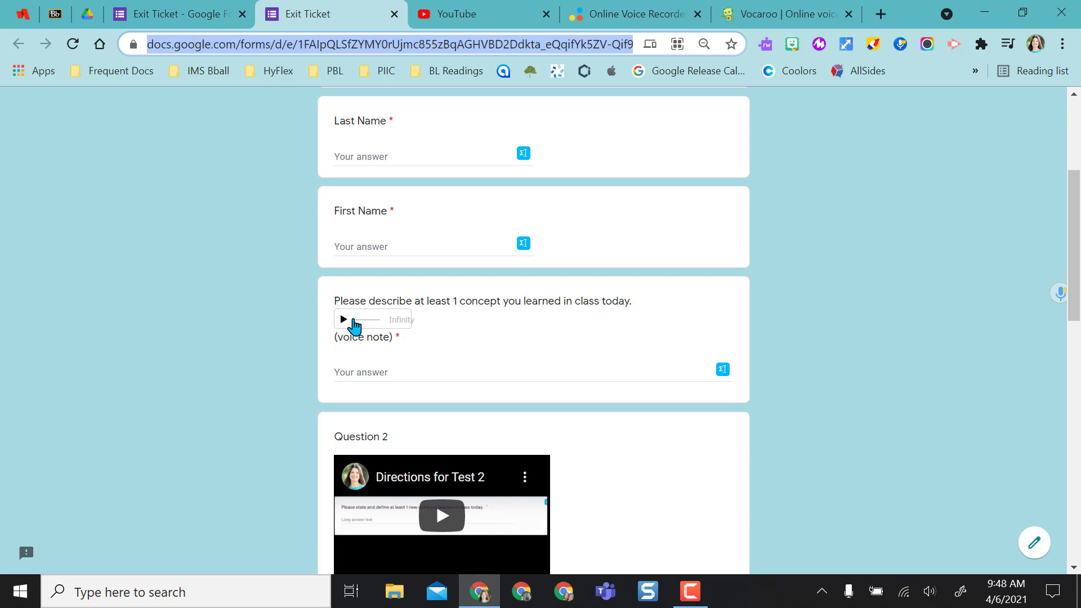
pyautogui.click(394, 14)
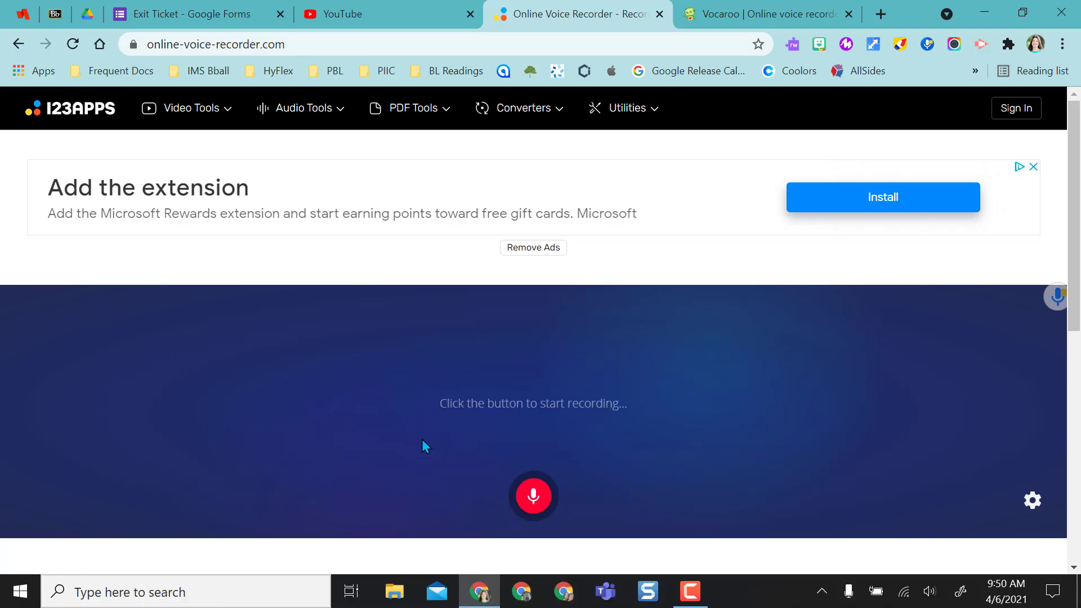
# Step: Record a 6.6-second mp3 clip in Online Voice Recorder, then return to the Exit Ticket form
pyautogui.click(533, 496)
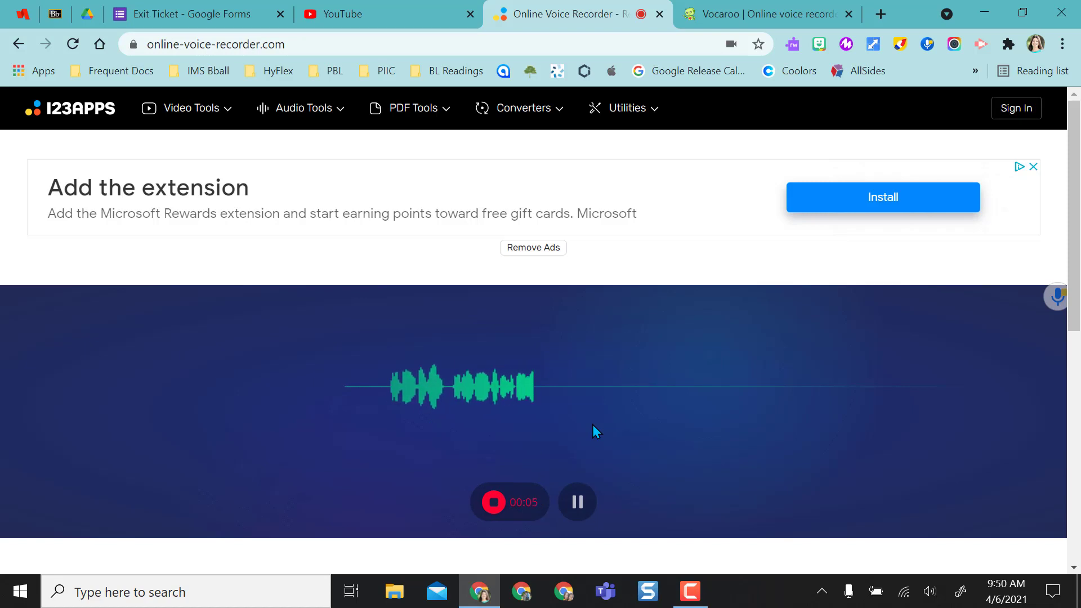
pyautogui.click(578, 501)
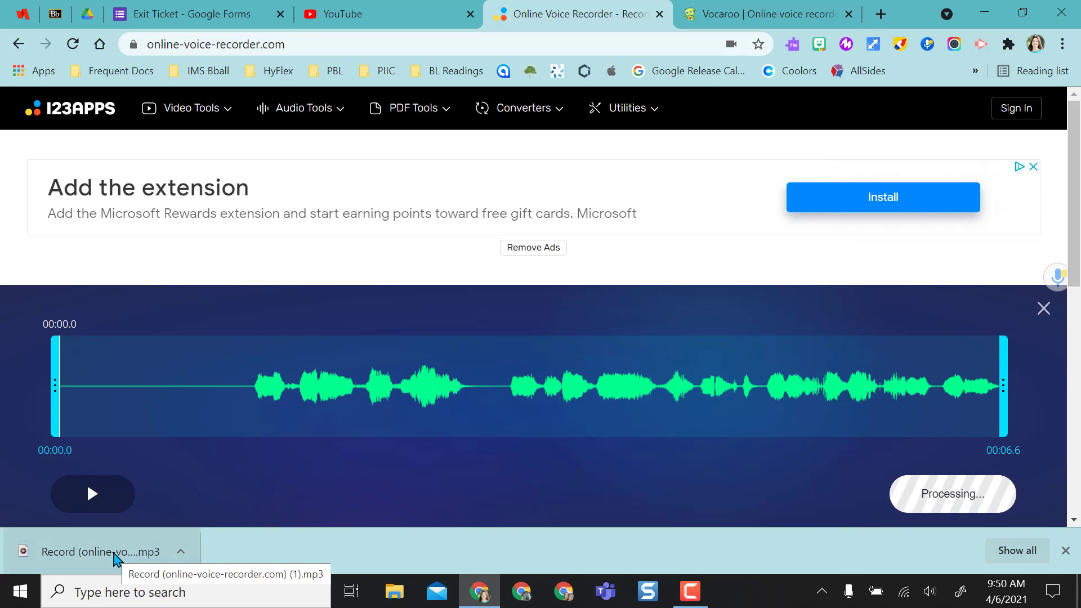
pyautogui.click(169, 13)
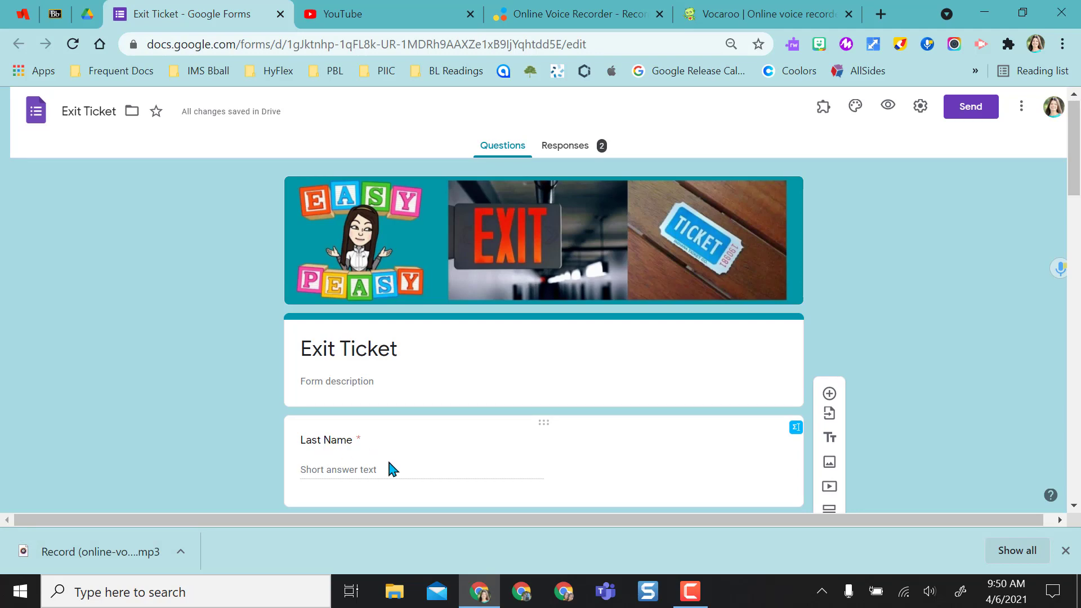
# Step: Share the recorded mp3 in Drive with anyone with the link and copy that link
pyautogui.click(87, 14)
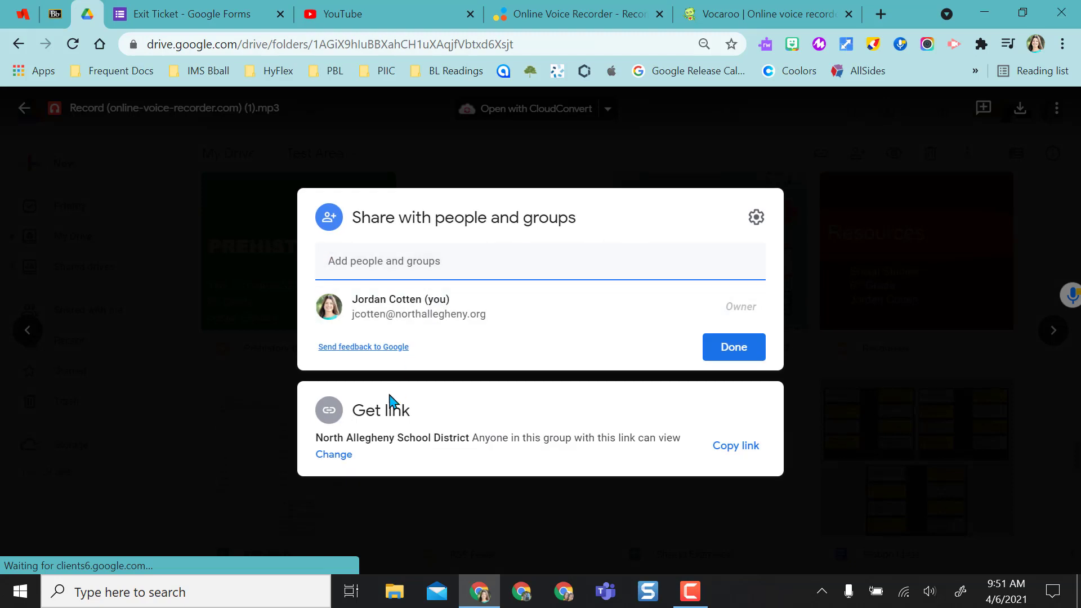
pyautogui.click(335, 455)
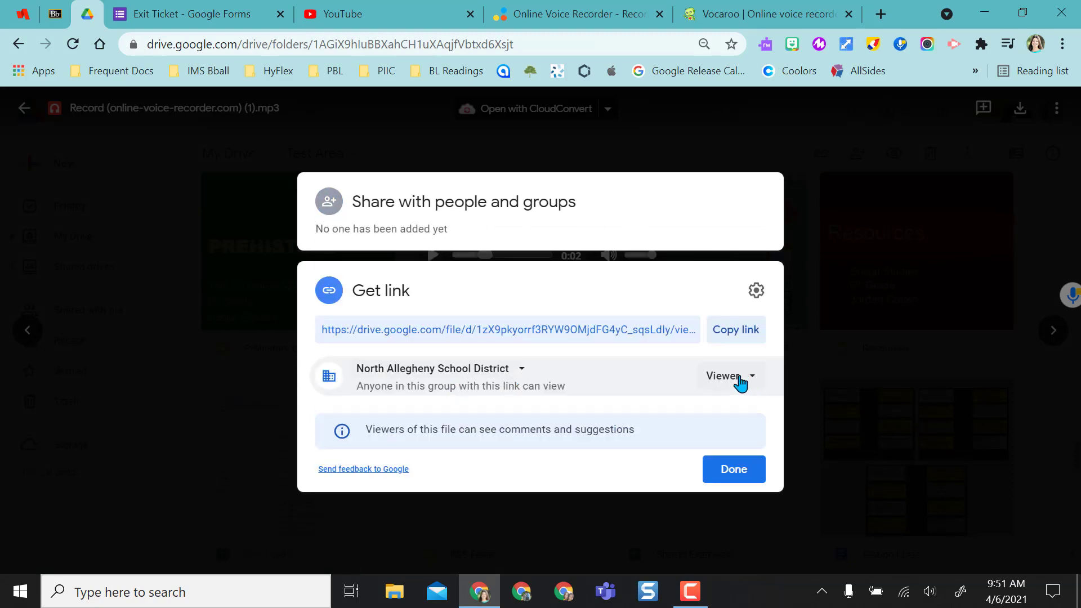
pyautogui.click(521, 374)
pyautogui.click(437, 500)
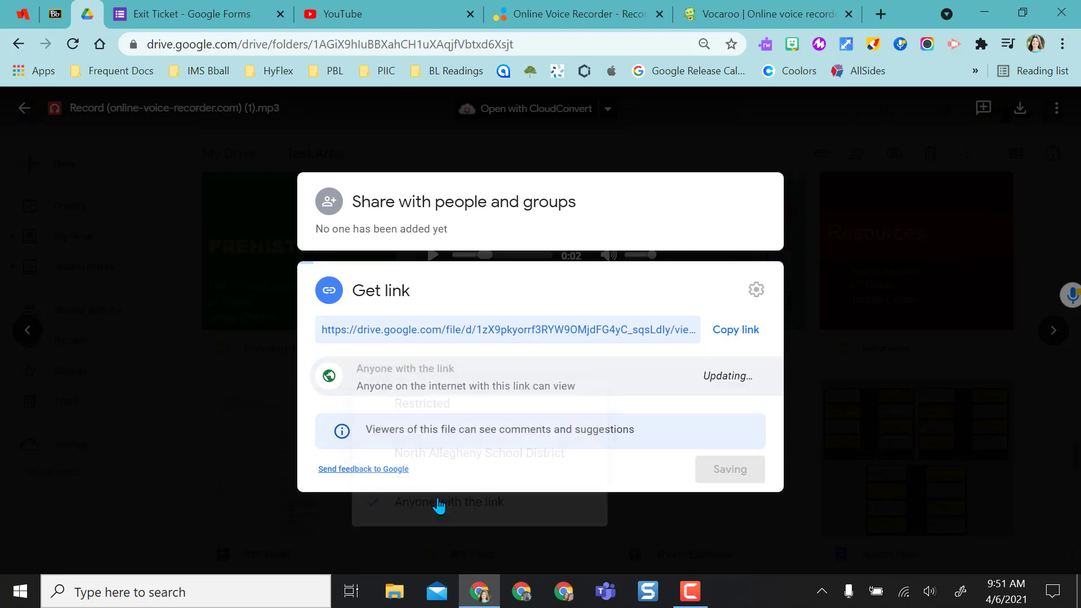
pyautogui.click(743, 337)
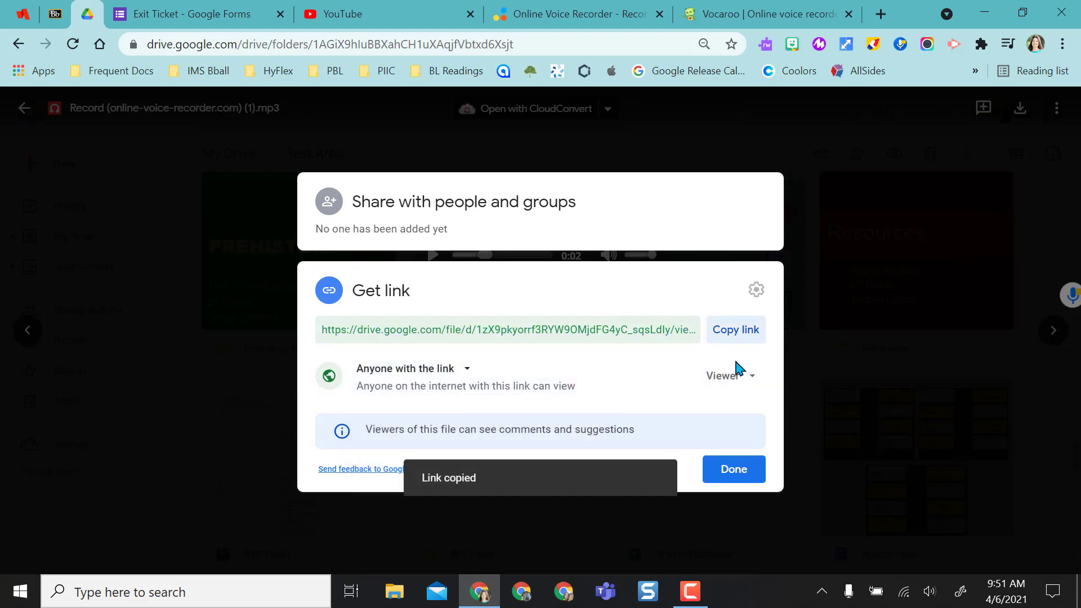
pyautogui.click(733, 473)
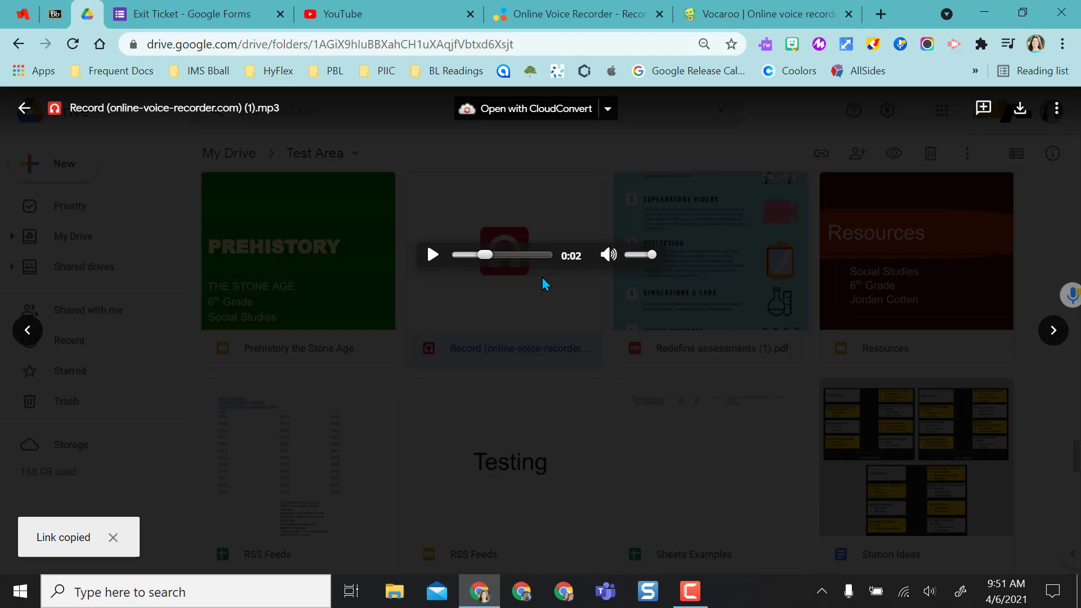
pyautogui.click(203, 14)
pyautogui.scroll(-6, 205, 447)
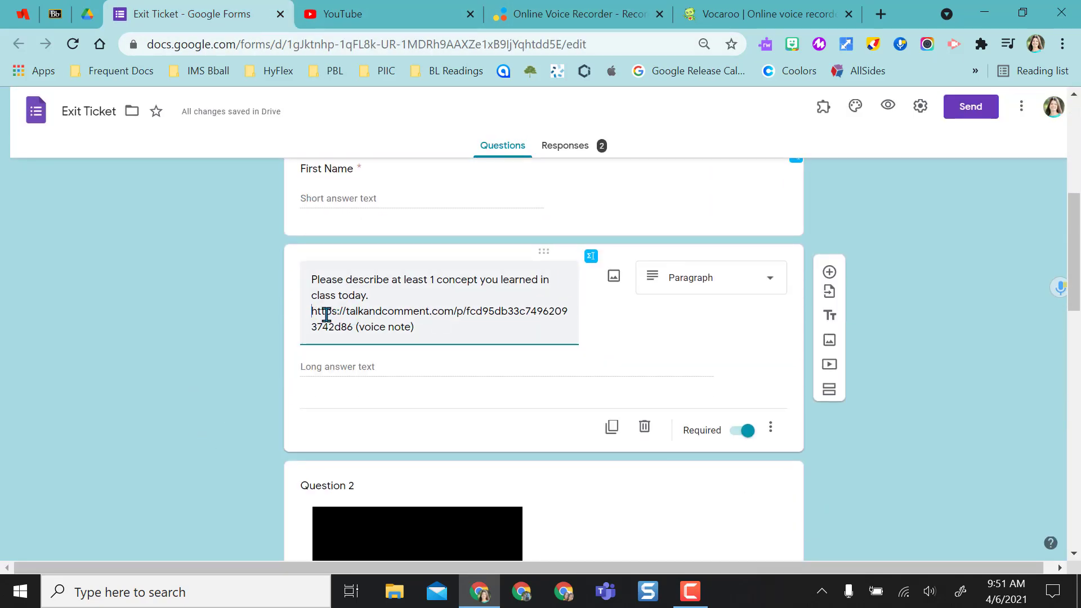
# Step: Replace the talkandcomment link in the concept question with the Drive mp3 link
pyautogui.moveTo(311, 312); pyautogui.dragTo(435, 332)
pyautogui.press('BackSpace')
pyautogui.hotkey('ctrl', 'v')
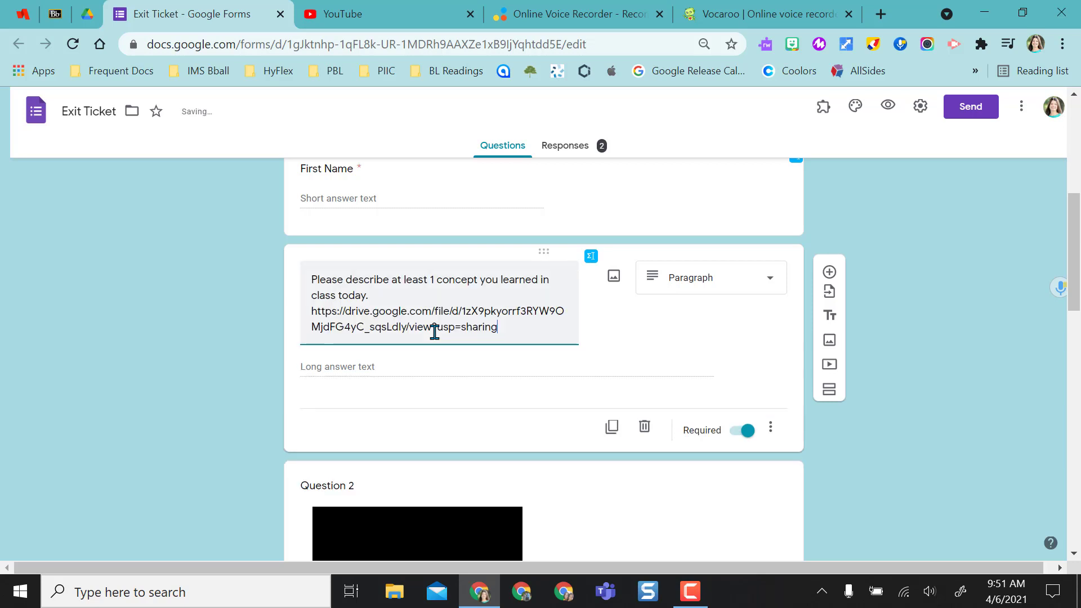
# Step: Preview the form and confirm the Drive mp3 link plays
pyautogui.click(888, 106)
pyautogui.scroll(-4, 881, 304)
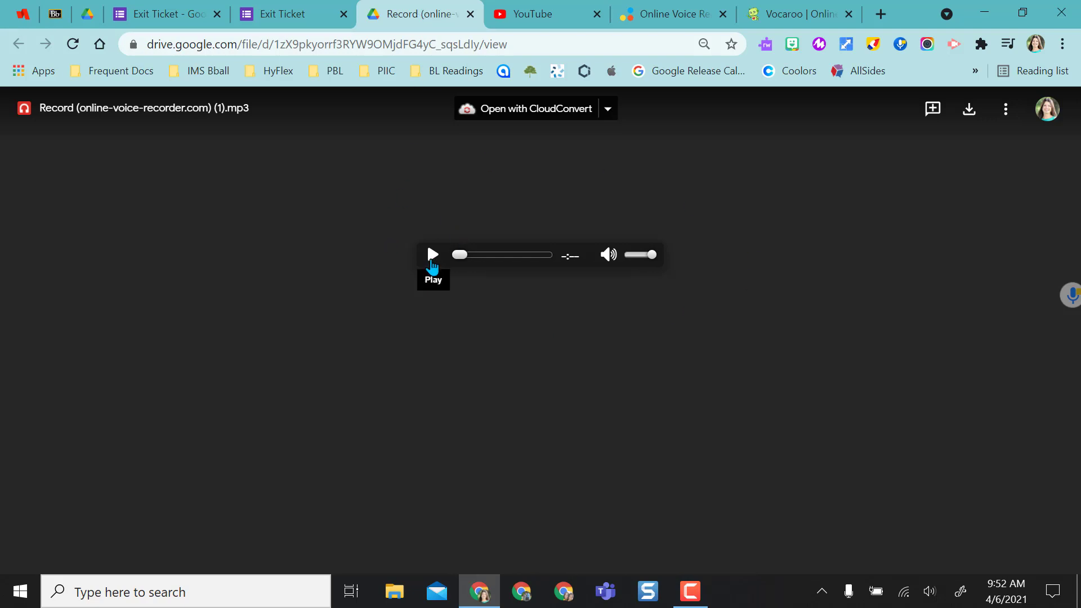
pyautogui.click(432, 260)
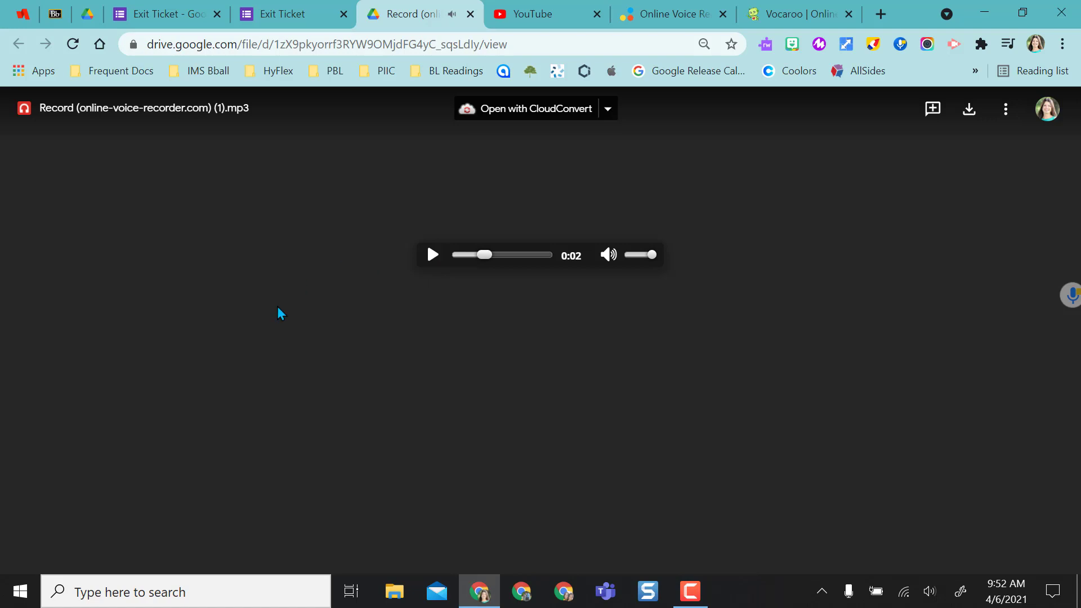
pyautogui.click(470, 14)
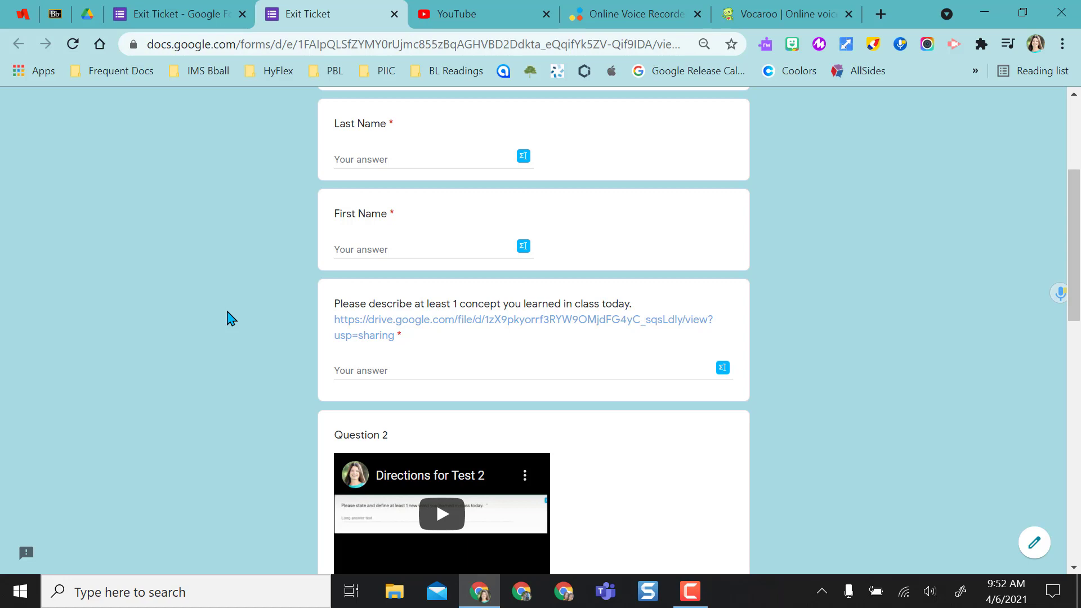
# Step: Switch back to the Online Voice Recorder page holding the 6.6-second recording
pyautogui.scroll(3, 201, 316)
pyautogui.click(647, 14)
pyautogui.moveTo(409, 108)
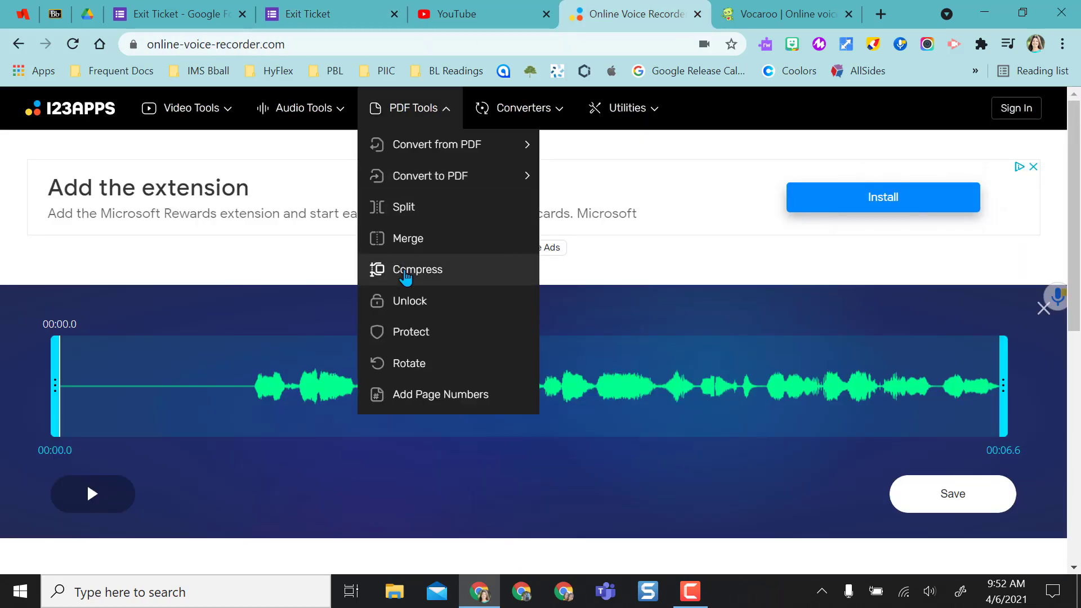
pyautogui.moveTo(333, 128)
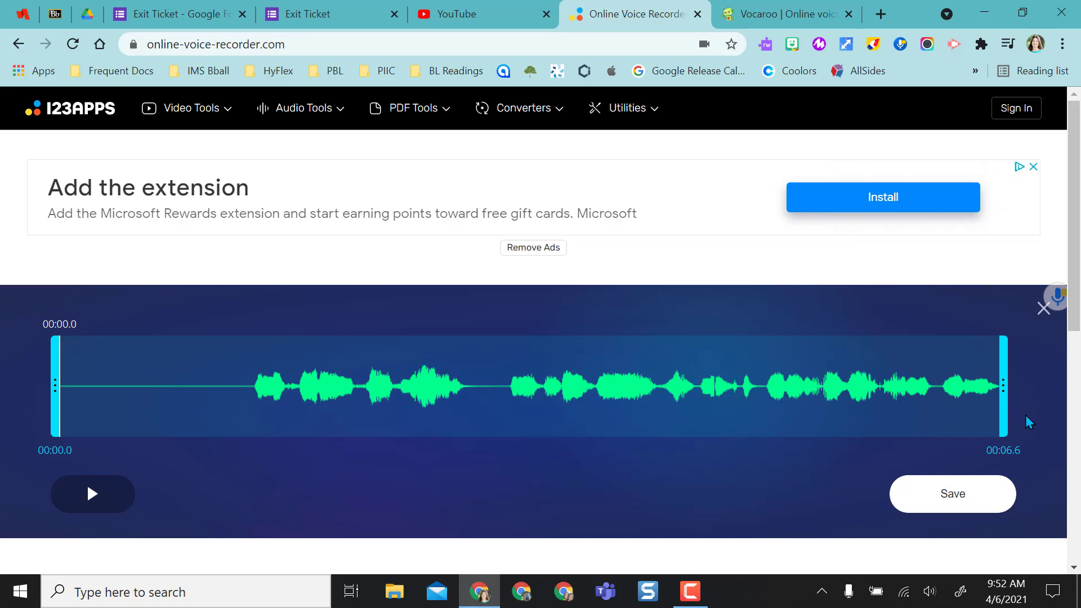
# Step: Record a 4-second Vocaroo voice note, save it, and select its voca.ro share link
pyautogui.hotkey('ctrl', 'w')
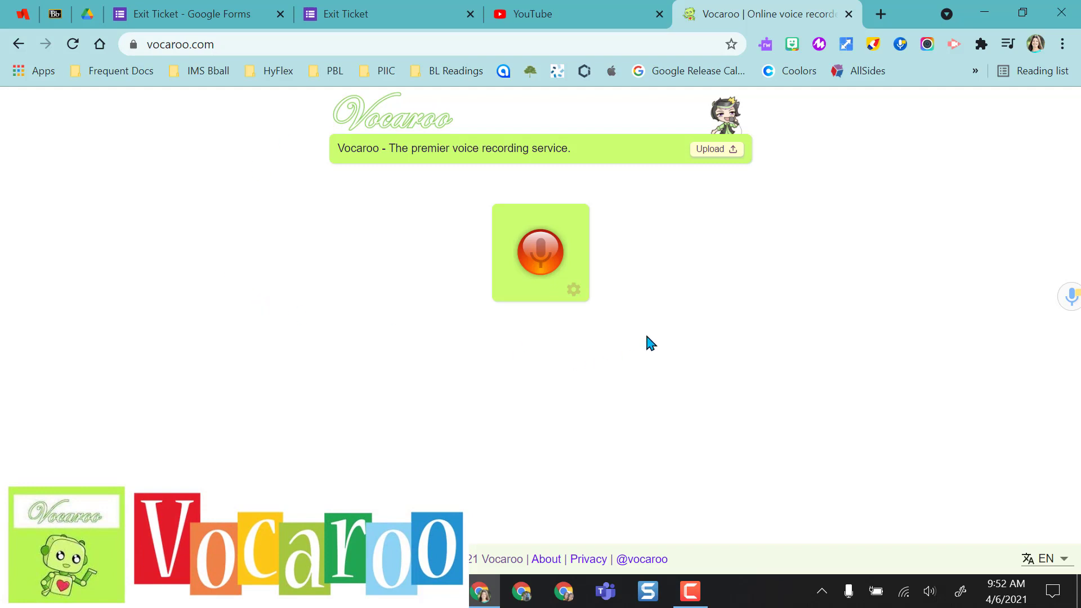
pyautogui.click(538, 254)
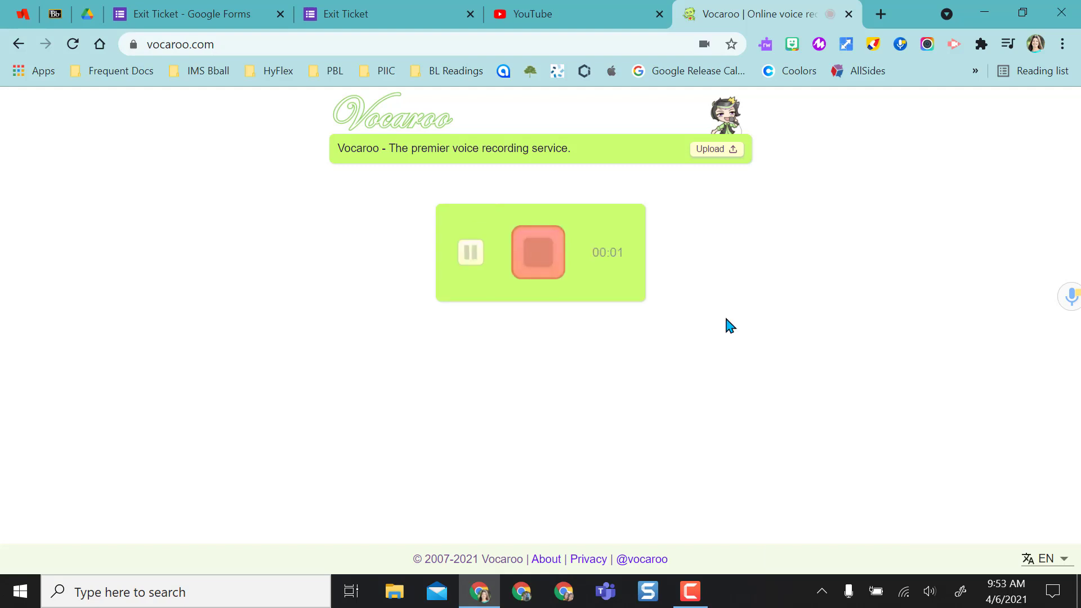
pyautogui.press('space')
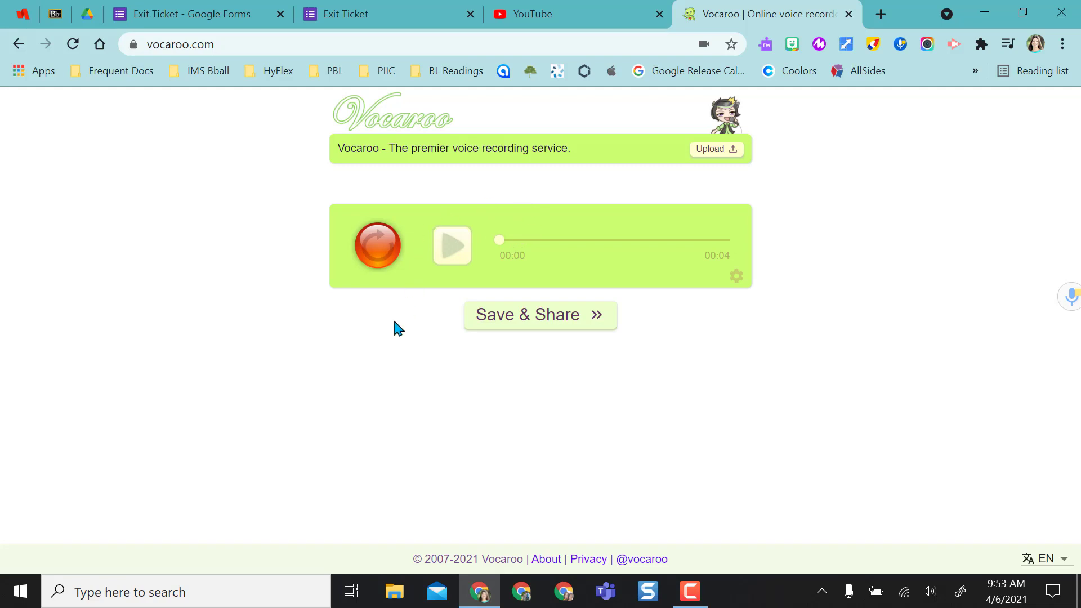
pyautogui.click(575, 318)
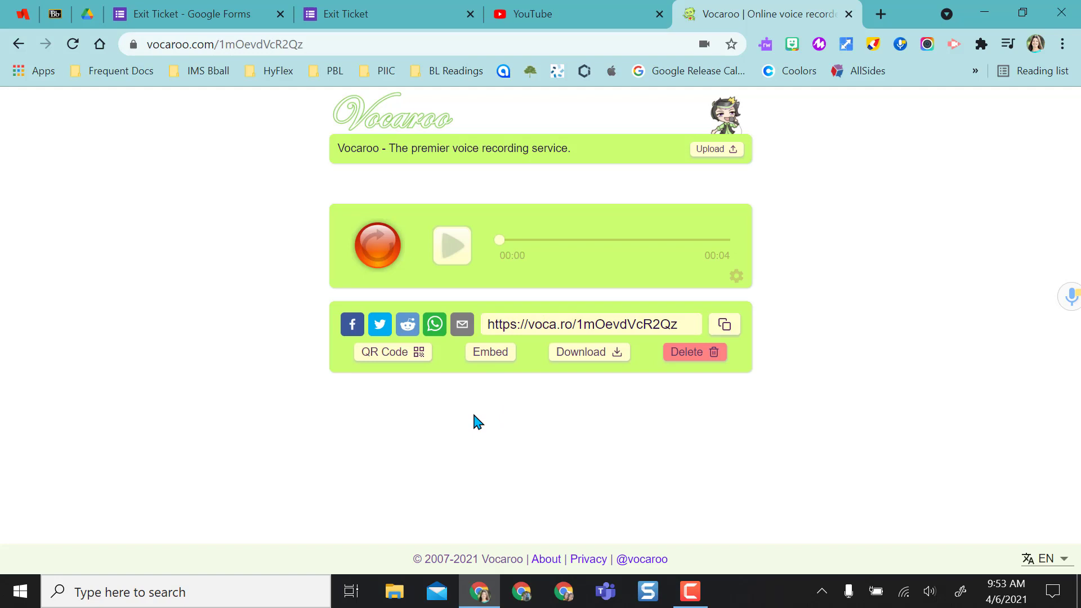
pyautogui.click(579, 324)
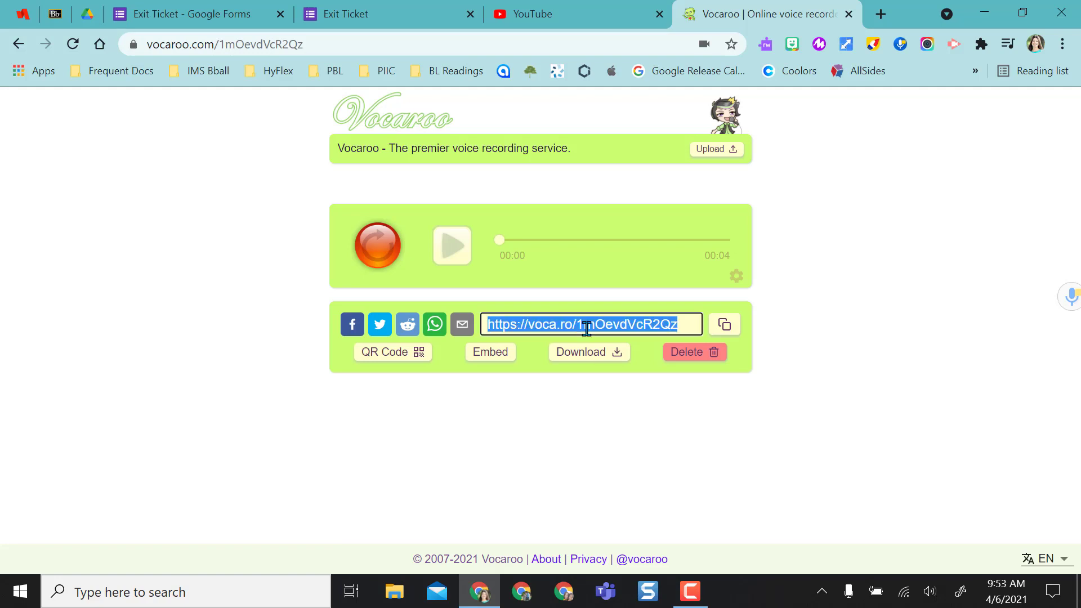
# Step: Copy the Vocaroo recording's voca.ro share link to the clipboard
pyautogui.click(723, 332)
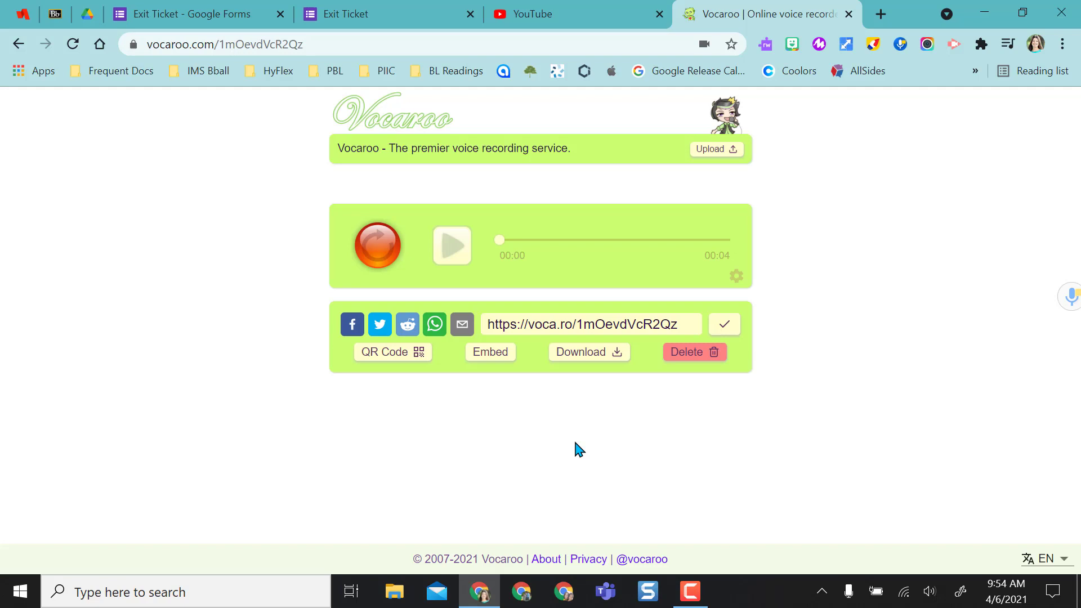
# Step: In the Exit Ticket form editor, select the Drive link in the concept question's title
pyautogui.click(193, 15)
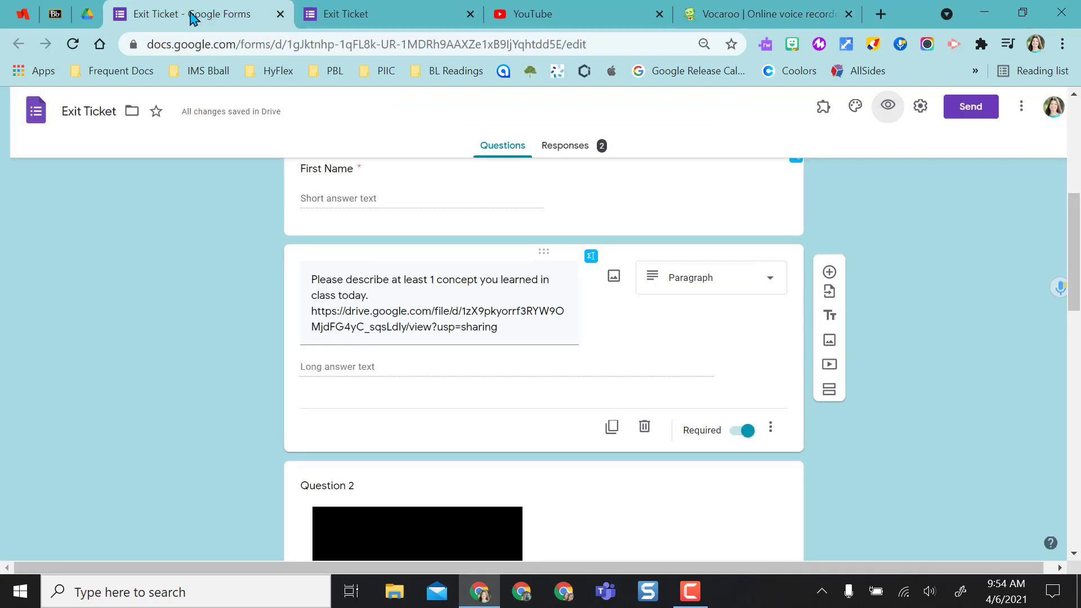
pyautogui.click(312, 311)
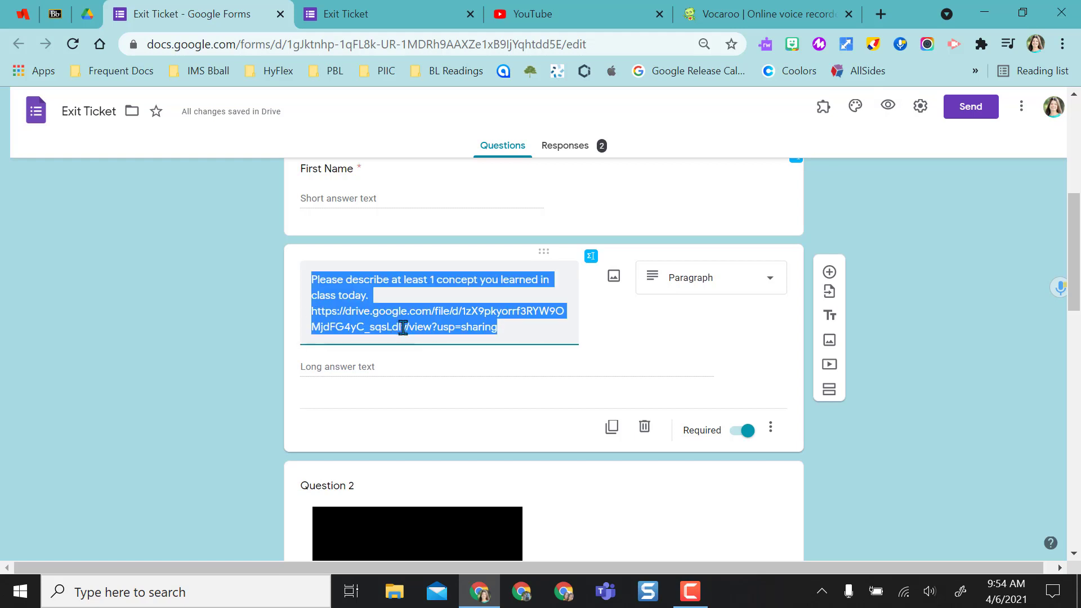
pyautogui.click(405, 326)
pyautogui.moveTo(312, 312); pyautogui.dragTo(502, 343)
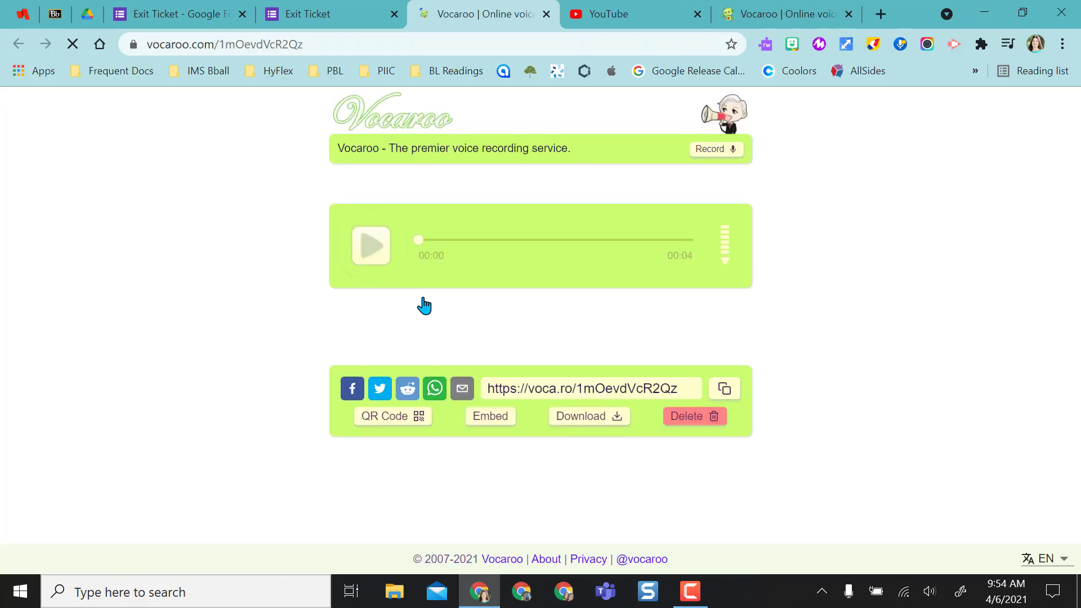
# Step: Play the 4-second Vocaroo recording to check it, then close the Vocaroo page
pyautogui.click(370, 246)
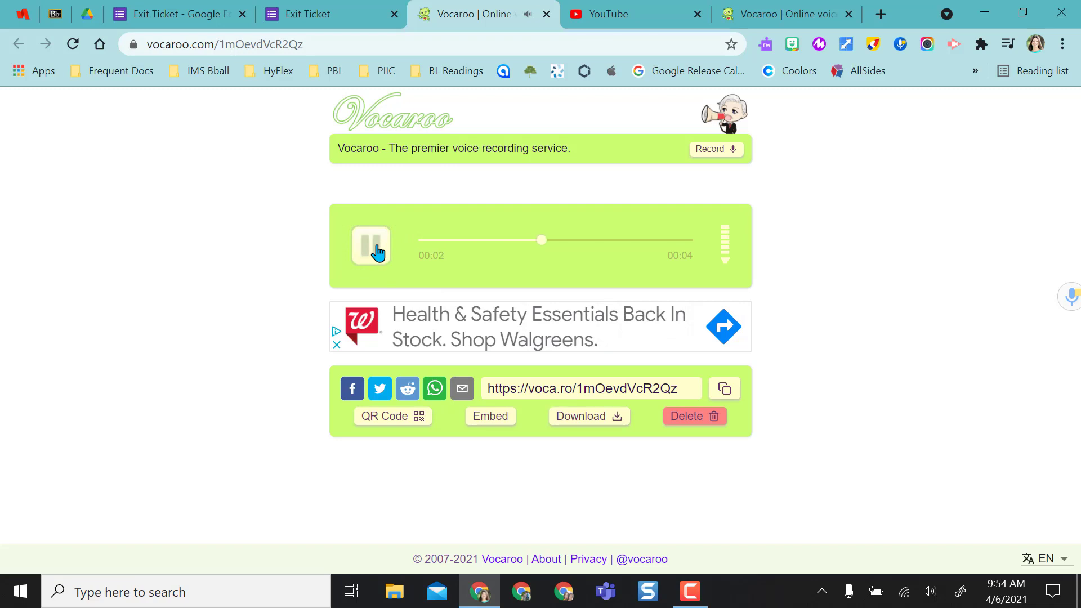
pyautogui.hotkey('ctrl', 'w')
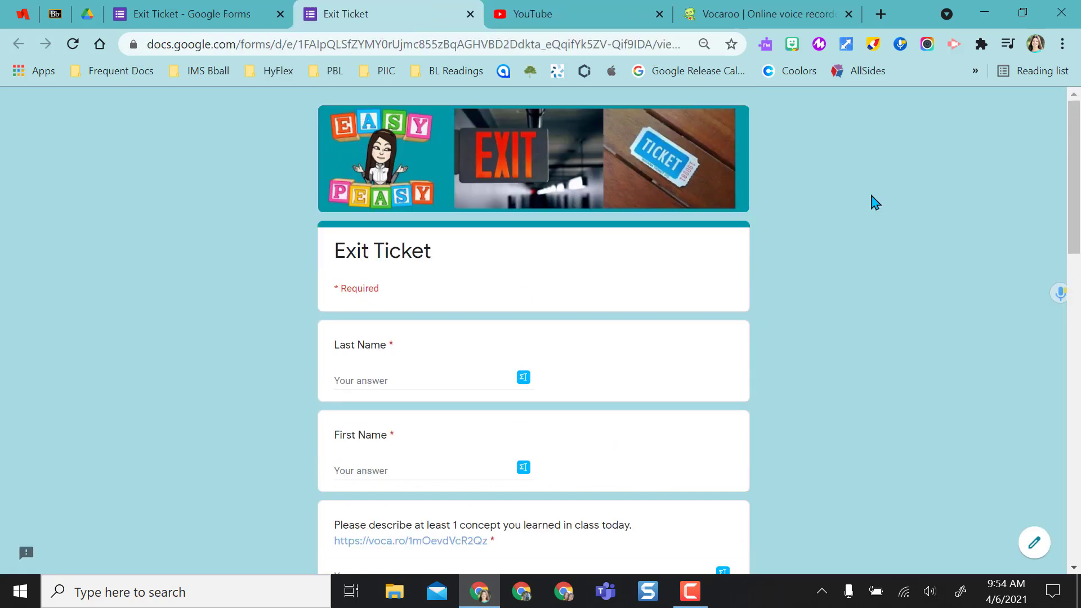
pyautogui.click(849, 14)
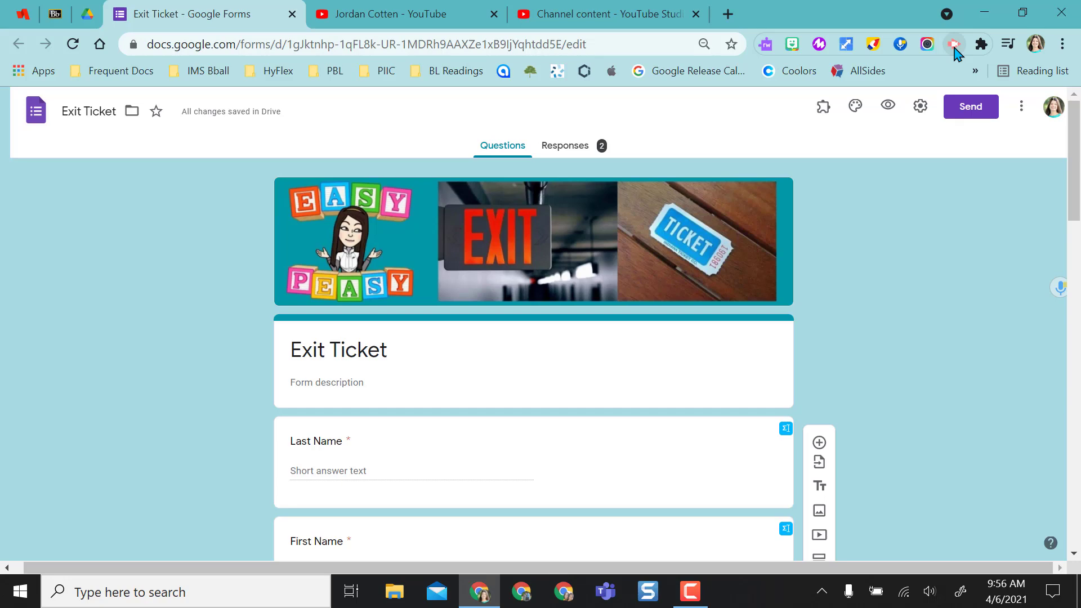
# Step: Copy the shareable link of the 'Directions to Forms Test' video from YouTube Studio's Channel content
pyautogui.click(563, 14)
pyautogui.scroll(-1, 577, 264)
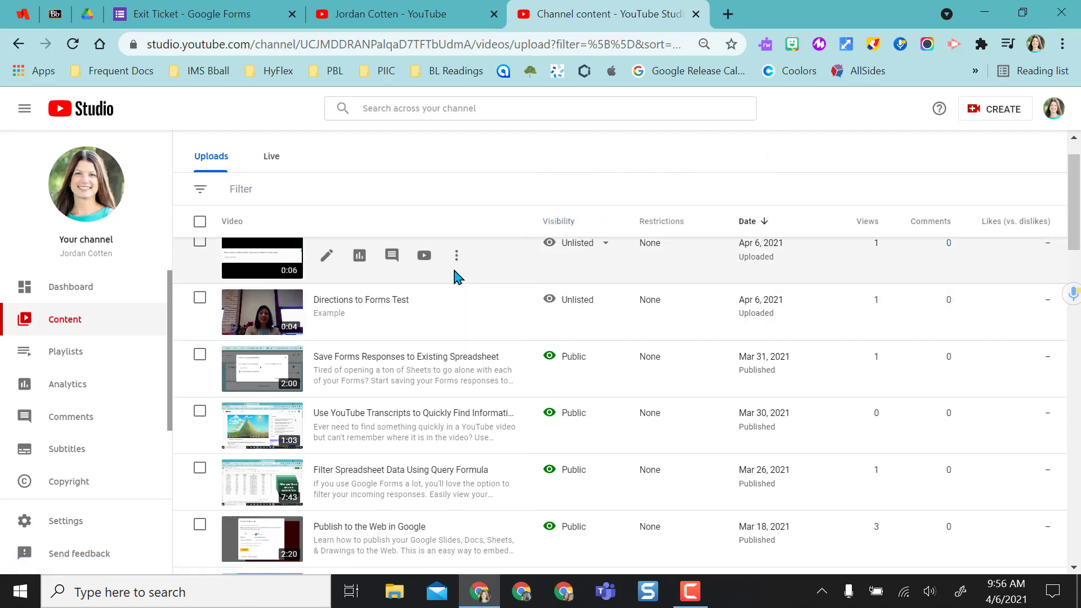
pyautogui.scroll(1, 452, 265)
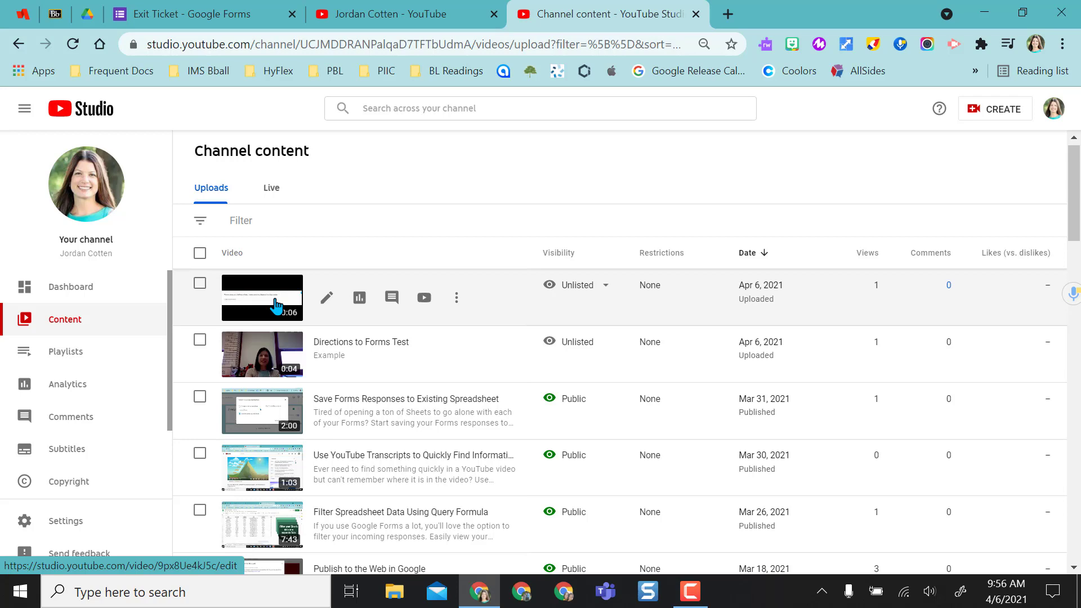
pyautogui.click(197, 14)
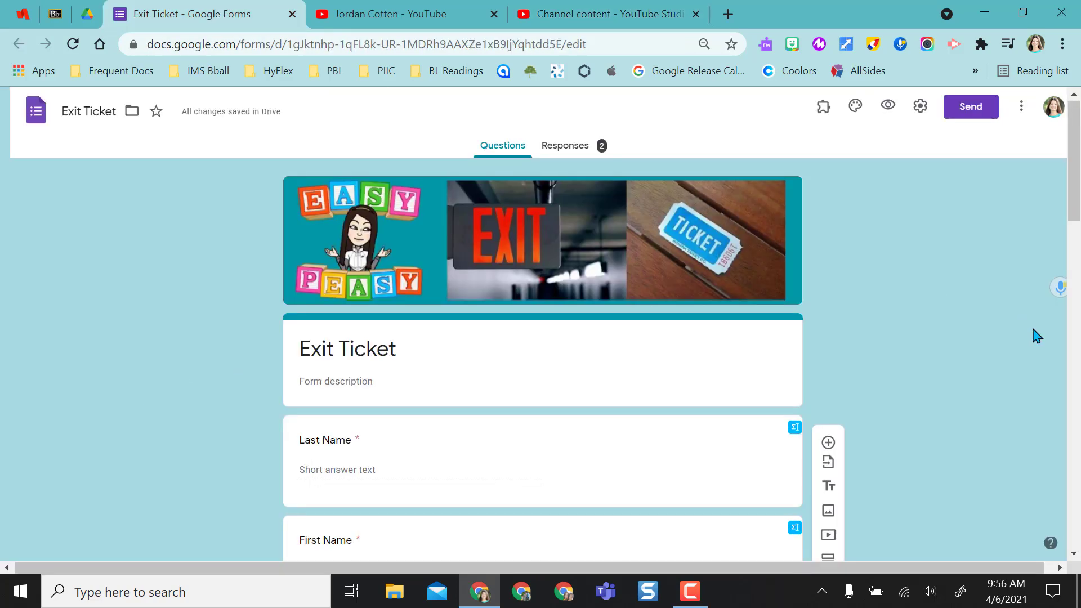
pyautogui.click(615, 14)
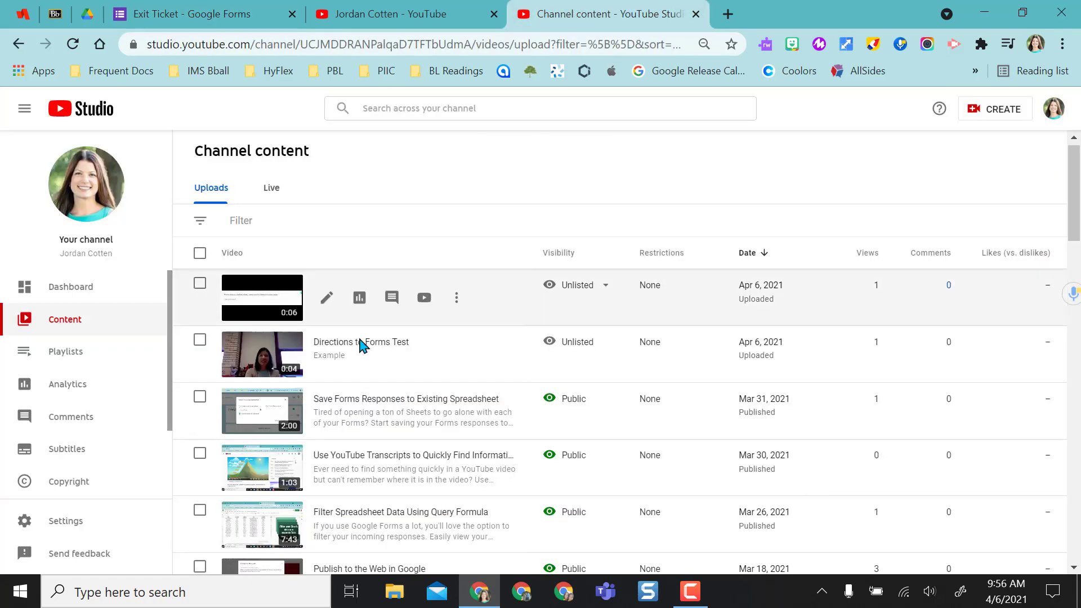
pyautogui.click(457, 355)
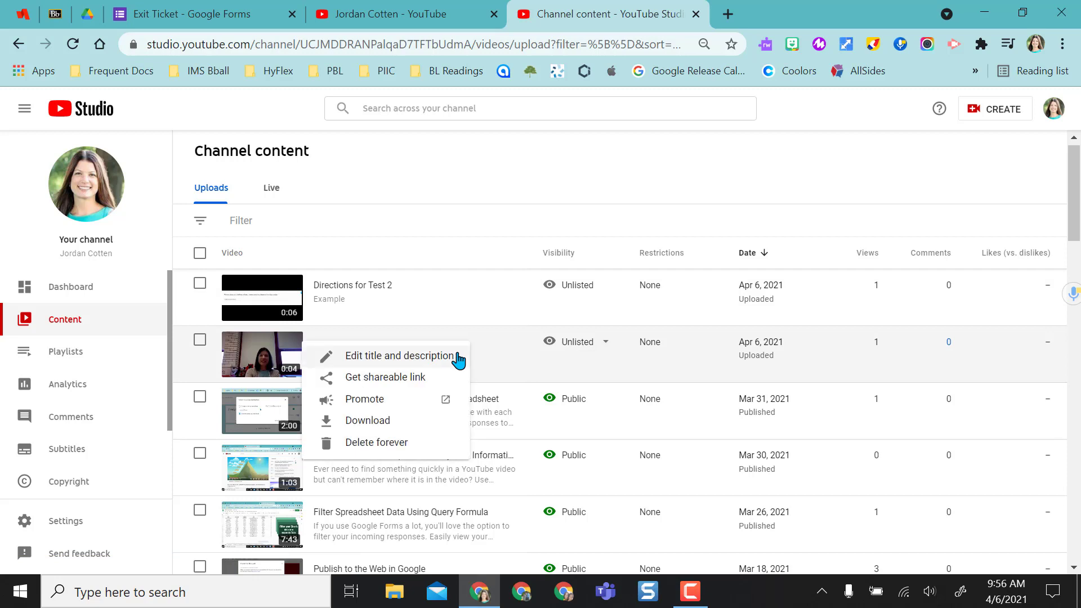
pyautogui.click(404, 383)
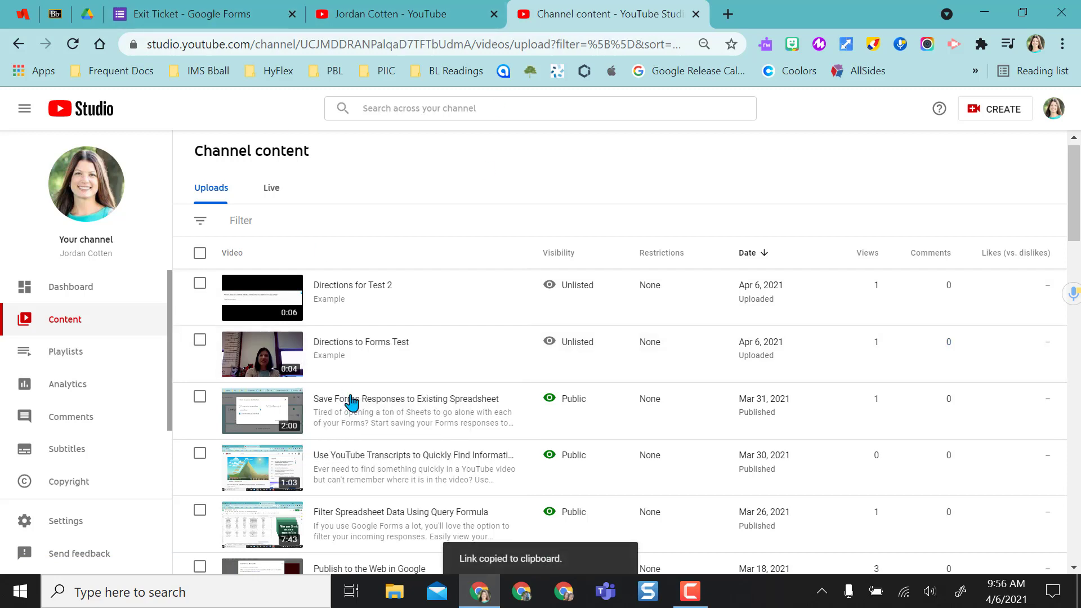
pyautogui.moveTo(572, 351)
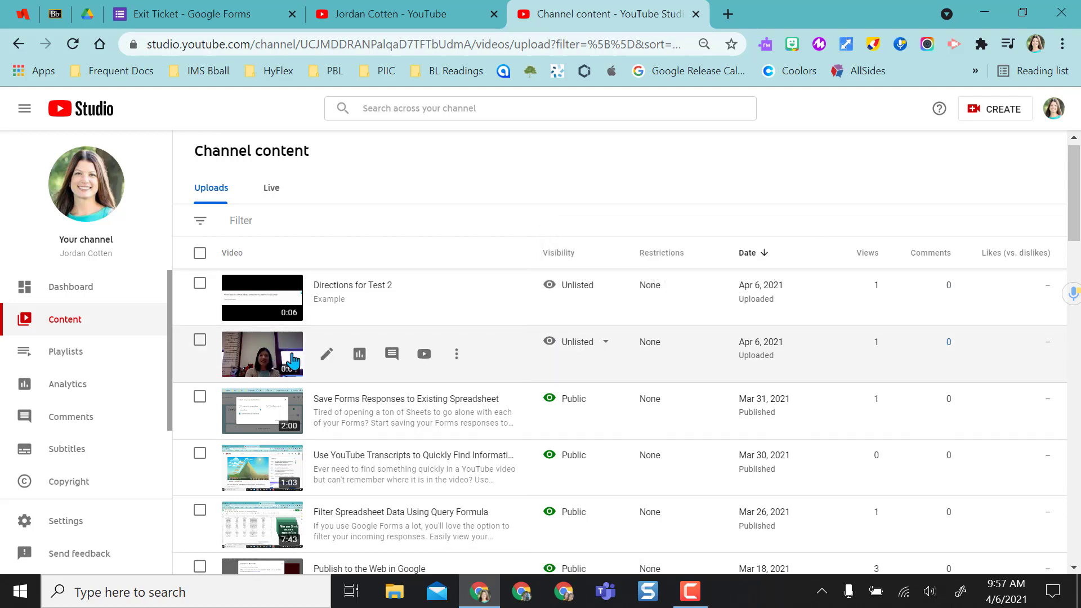
pyautogui.click(191, 14)
# Step: Embed the 'Directions to Forms Test' video below the Exit Ticket title from its youtu.be link, then preview
pyautogui.scroll(-3, 142, 379)
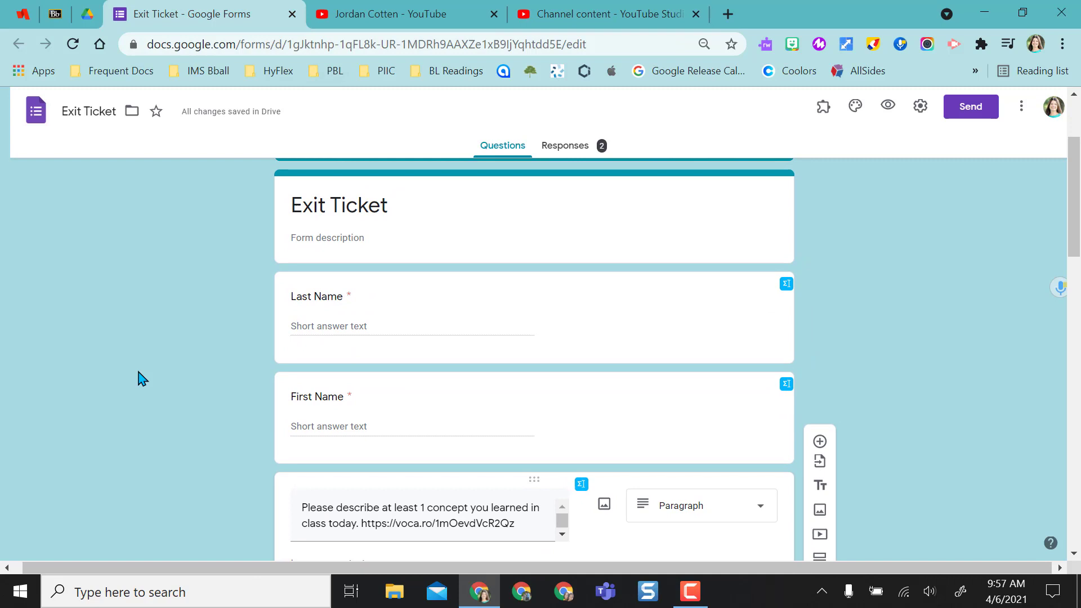
pyautogui.click(439, 242)
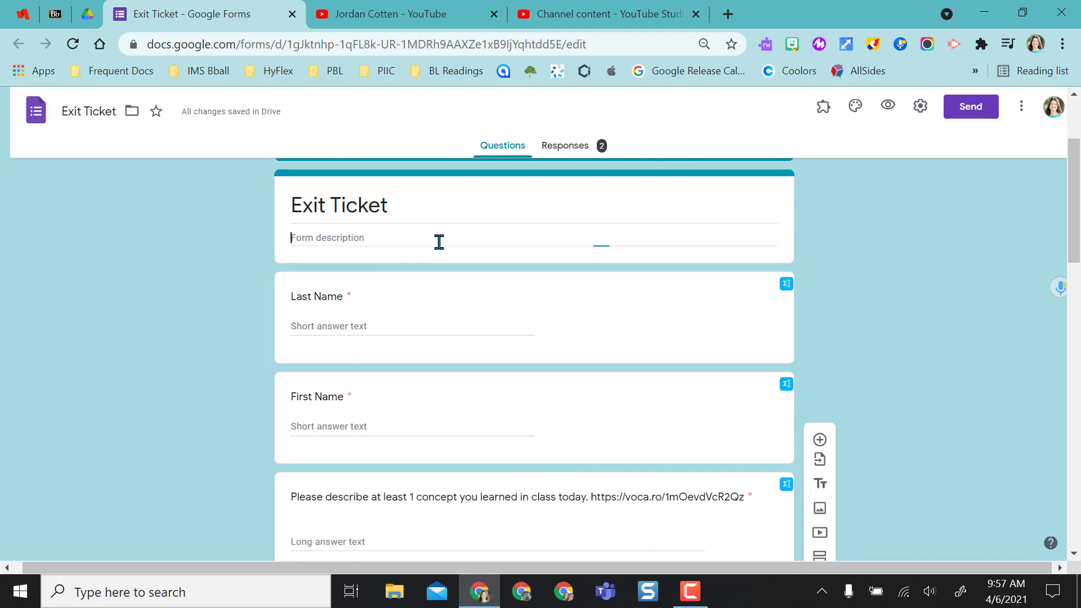
pyautogui.tripleClick(475, 203)
pyautogui.click(817, 296)
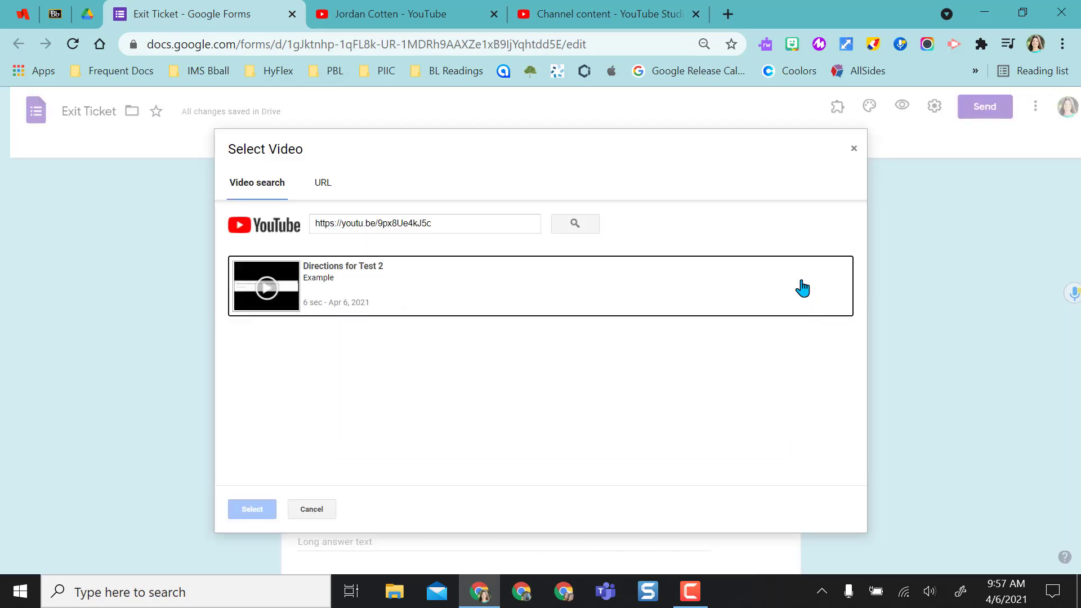
pyautogui.doubleClick(396, 229)
pyautogui.hotkey('ctrl', 'v')
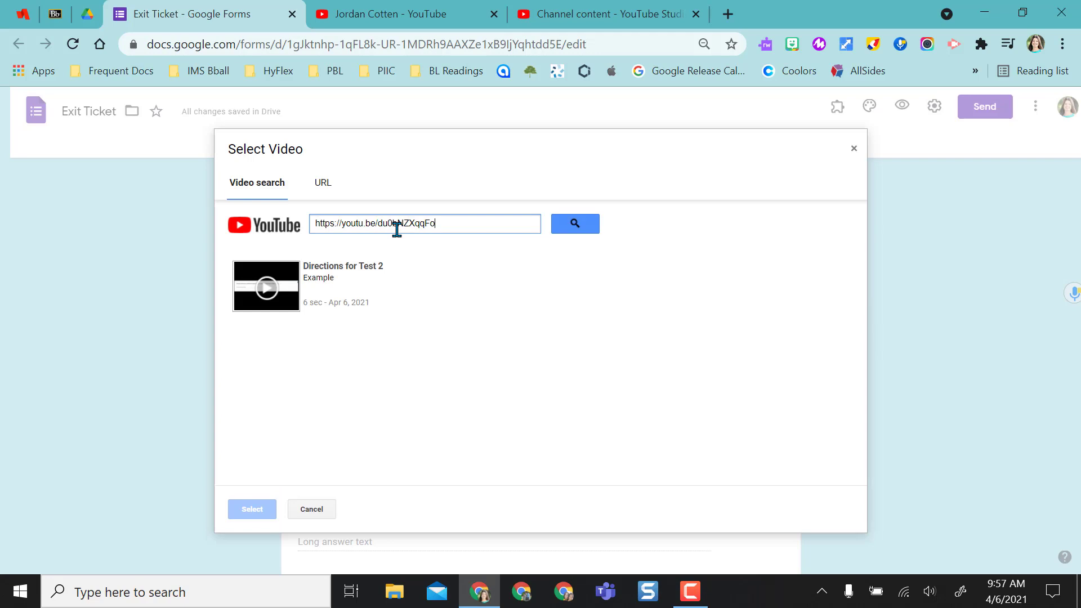
pyautogui.click(567, 233)
pyautogui.click(447, 282)
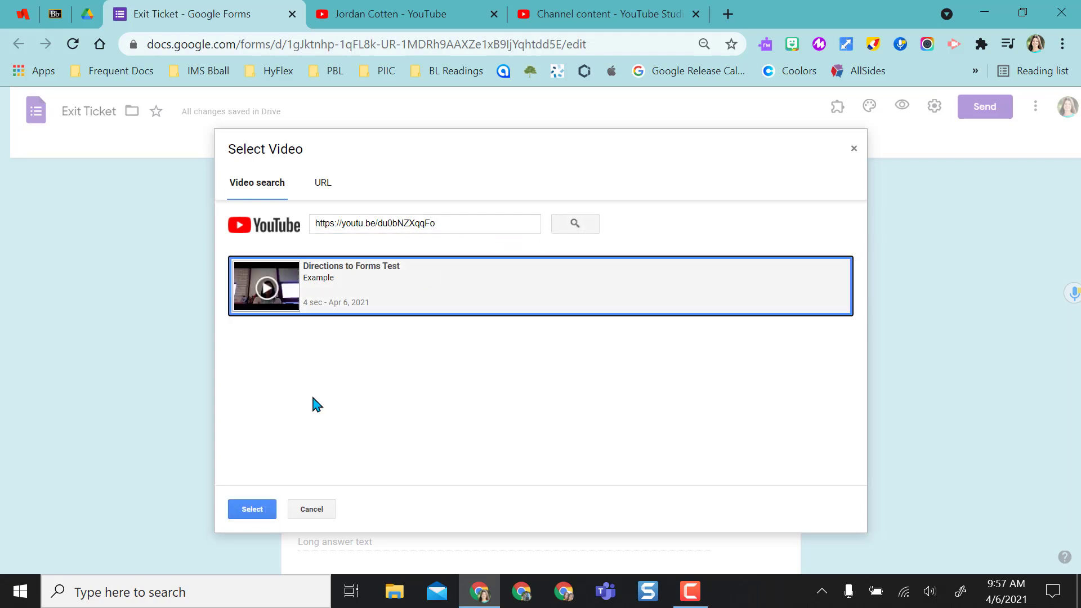
pyautogui.click(253, 509)
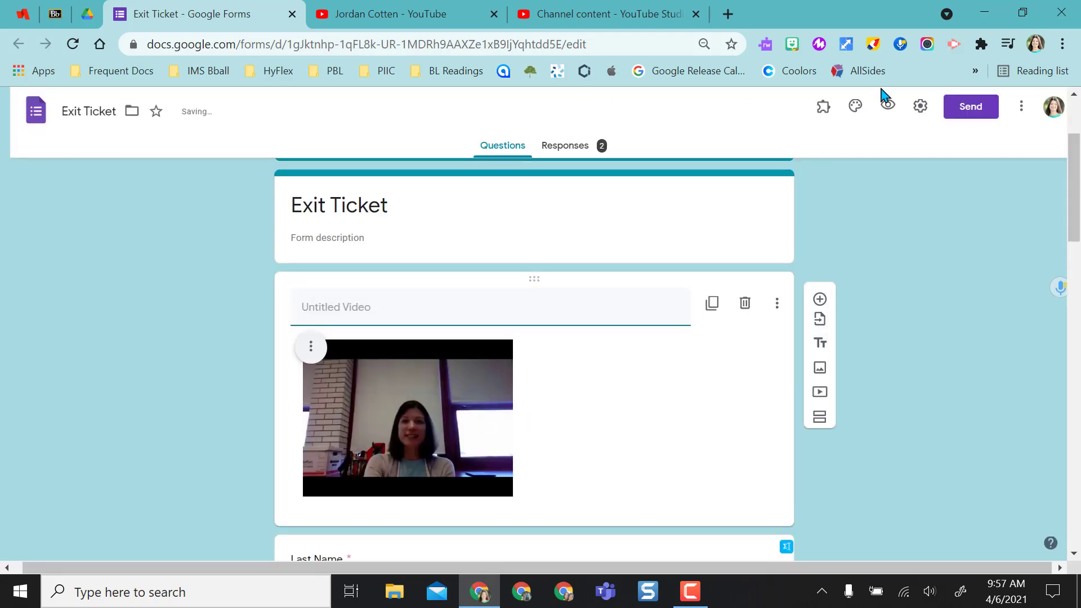
pyautogui.click(887, 106)
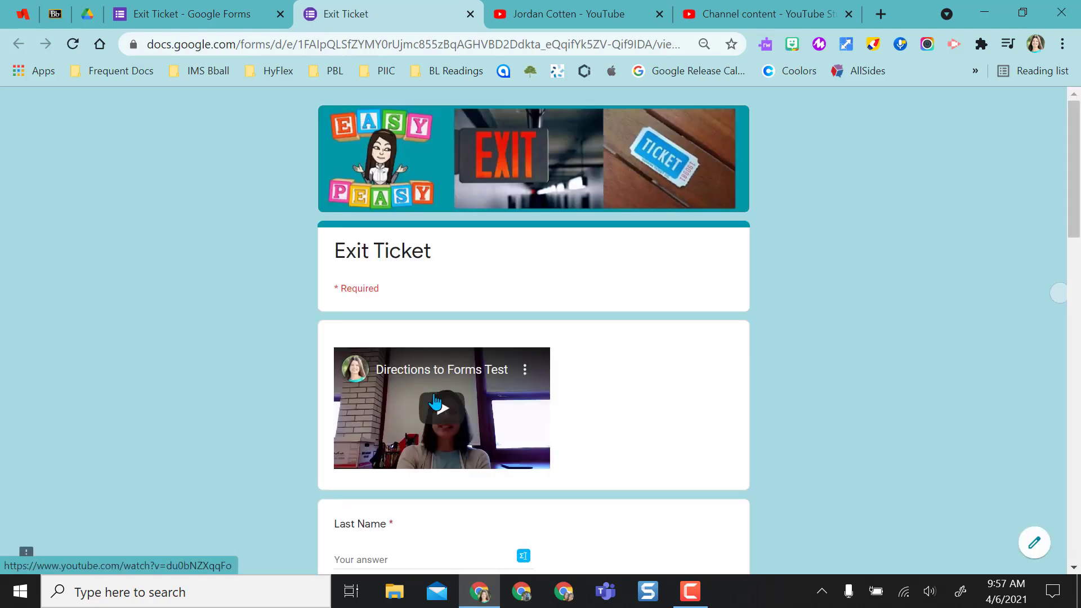
pyautogui.click(442, 413)
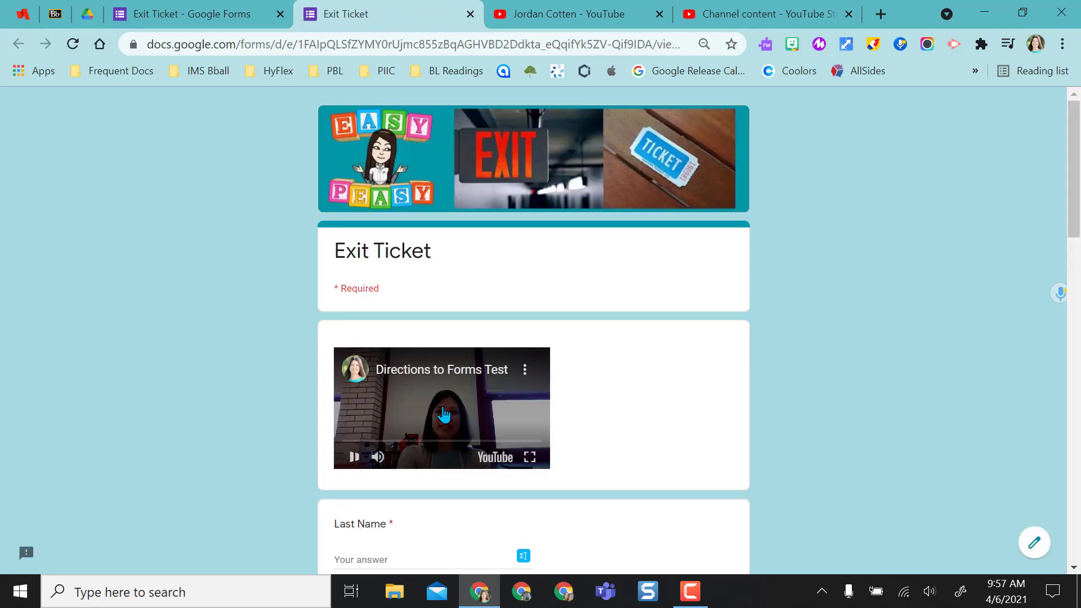
pyautogui.click(354, 457)
pyautogui.scroll(-2, 244, 461)
pyautogui.scroll(-1, 244, 461)
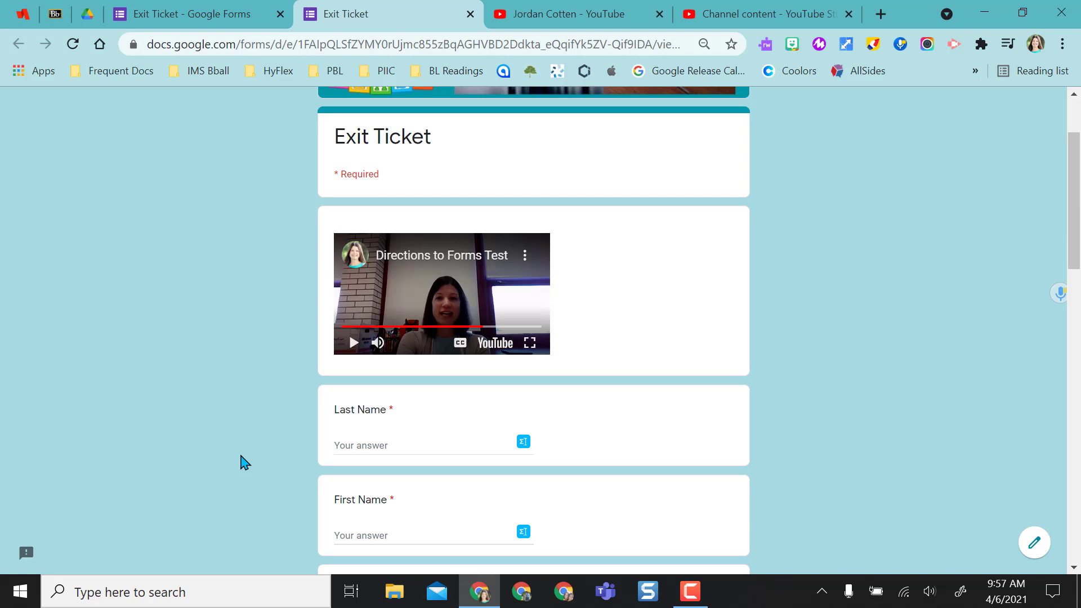
pyautogui.scroll(2, 244, 462)
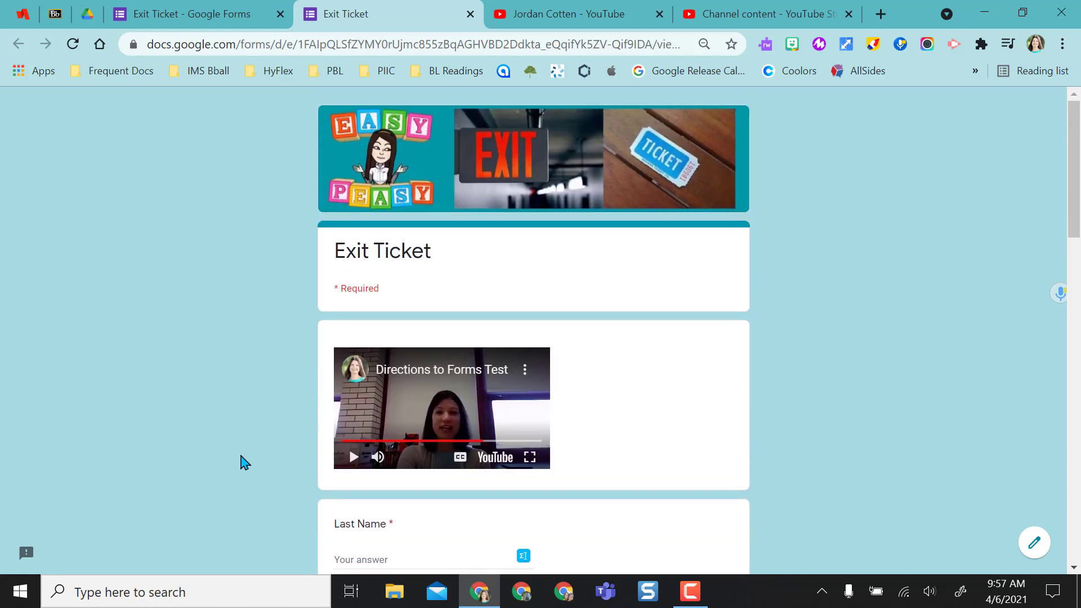
pyautogui.scroll(-1, 244, 462)
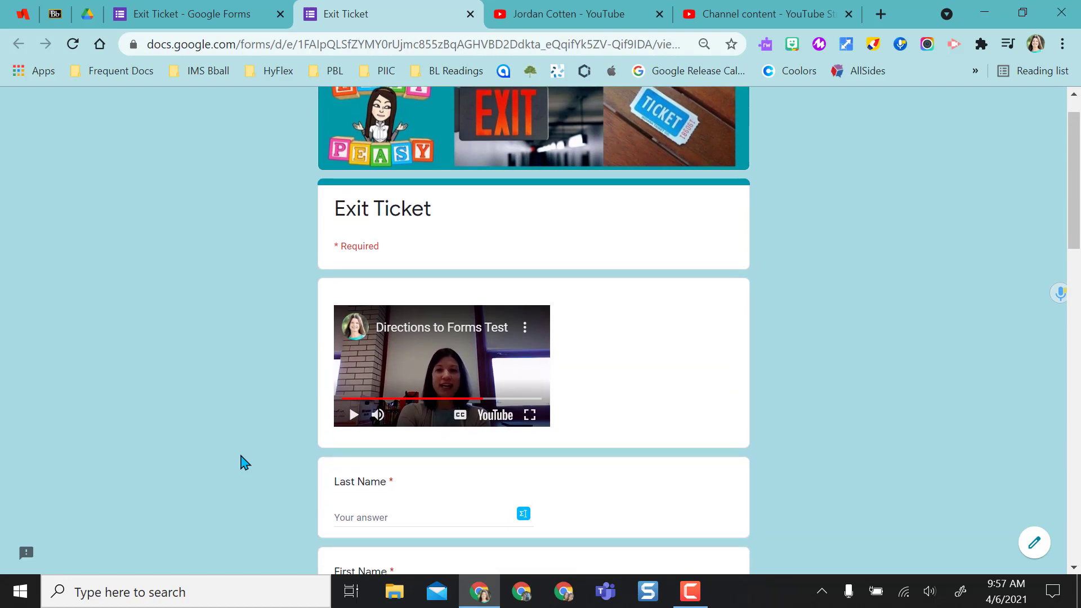
pyautogui.scroll(-10, 243, 461)
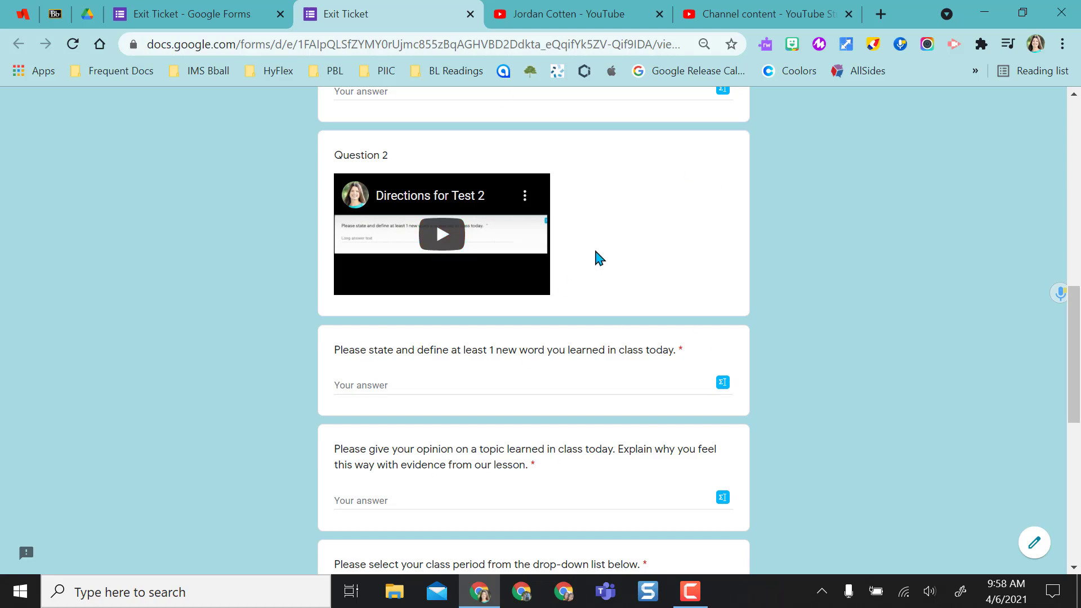
pyautogui.click(442, 234)
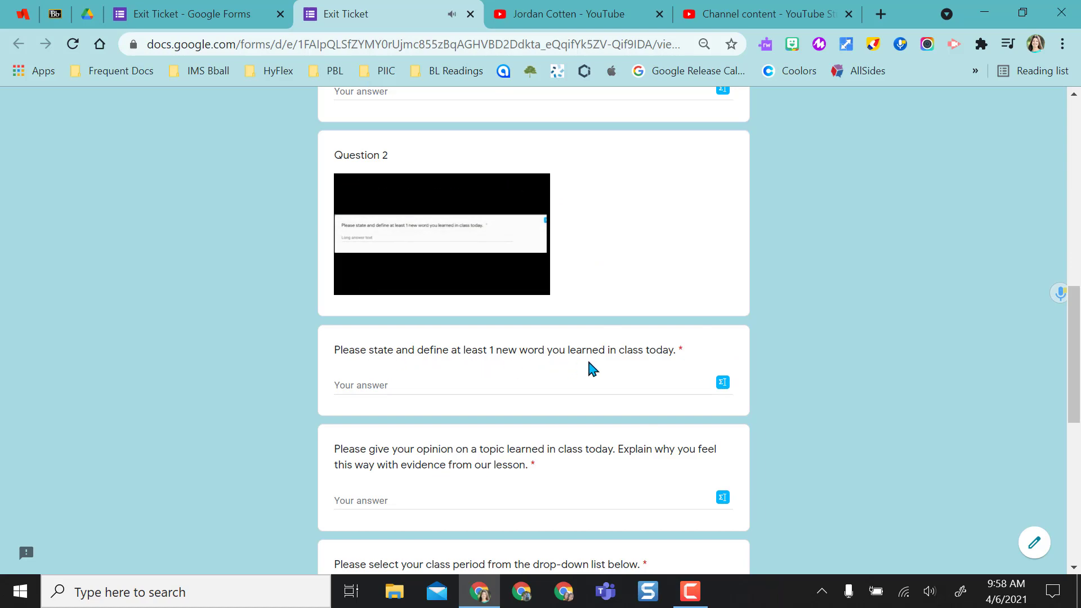
pyautogui.click(387, 255)
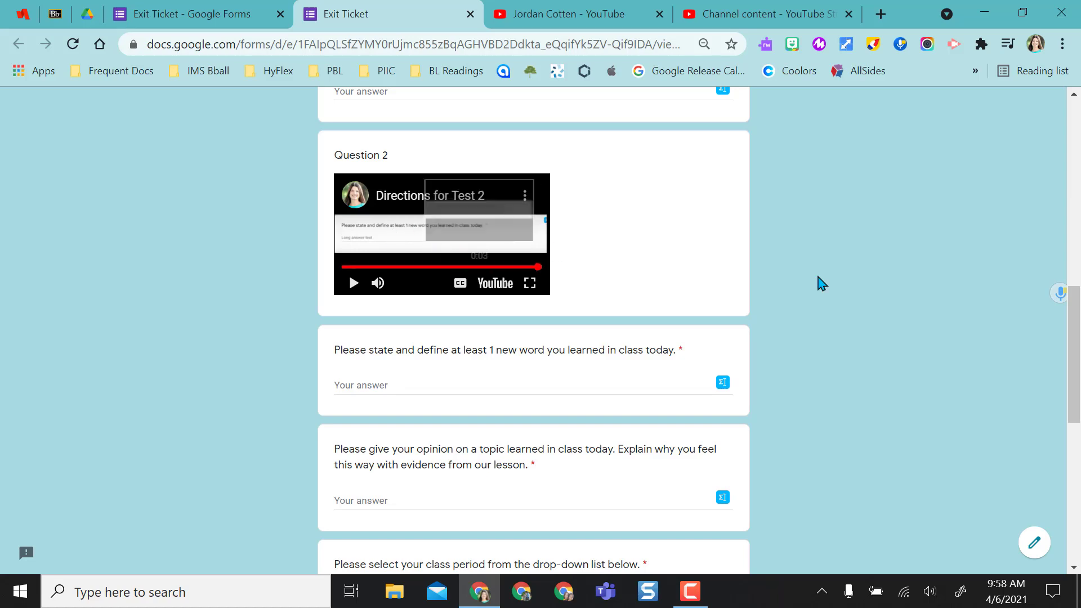
pyautogui.scroll(1, 864, 358)
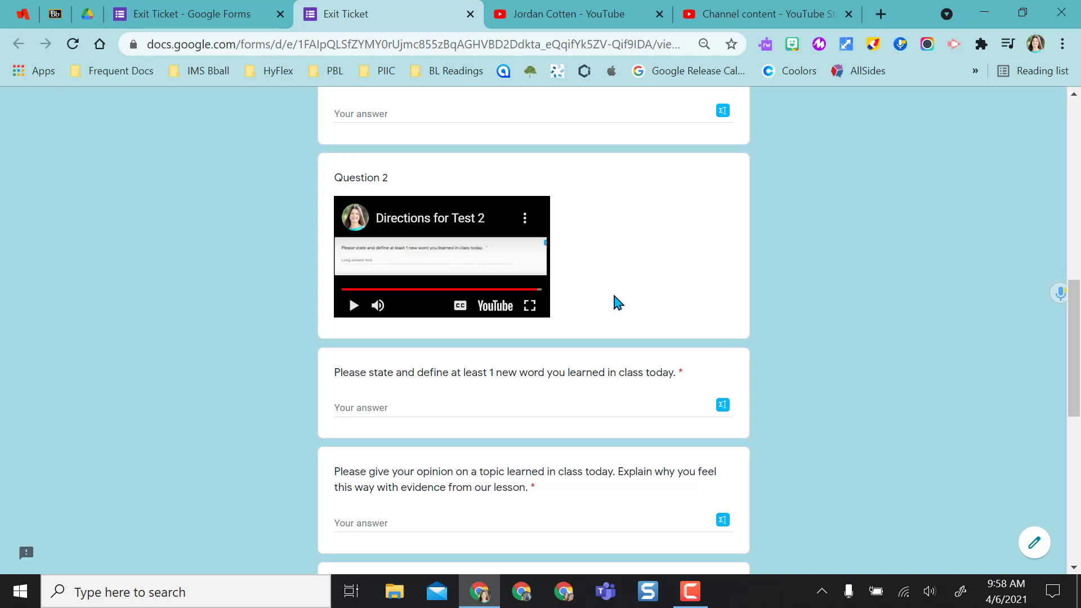
pyautogui.scroll(15, 243, 227)
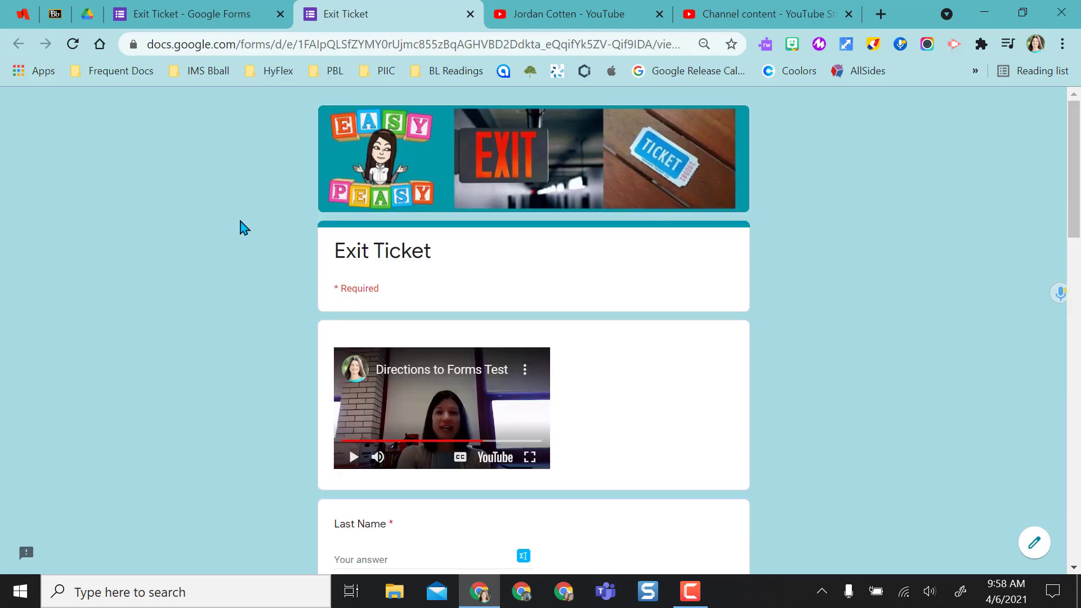